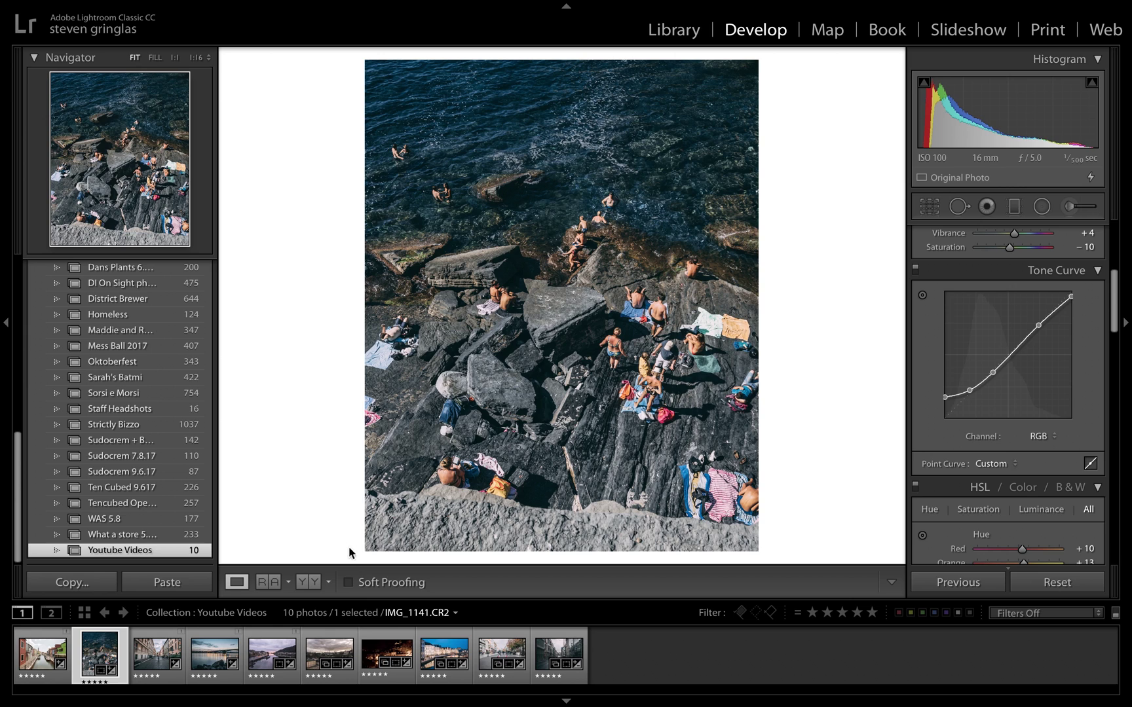
- Open the night photo IMG_3199.CR2 and set the background colour around it to Black
{"action": "left_click", "coordinate": [387, 651]}
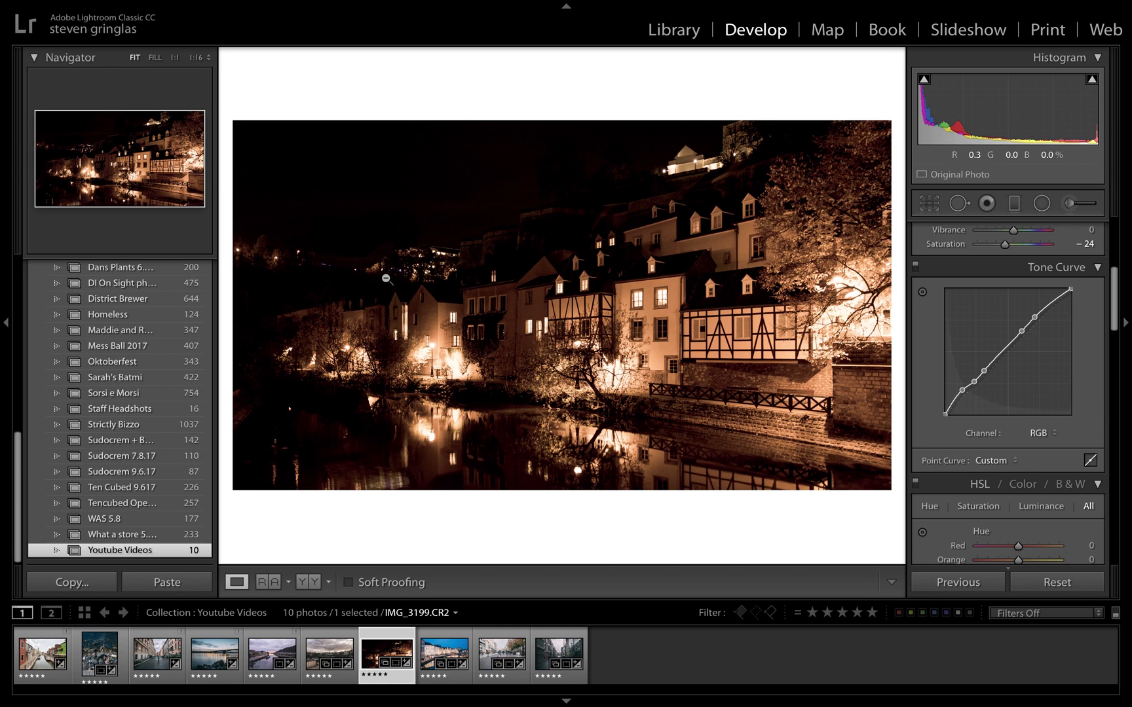
{"action": "right_click", "coordinate": [442, 90]}
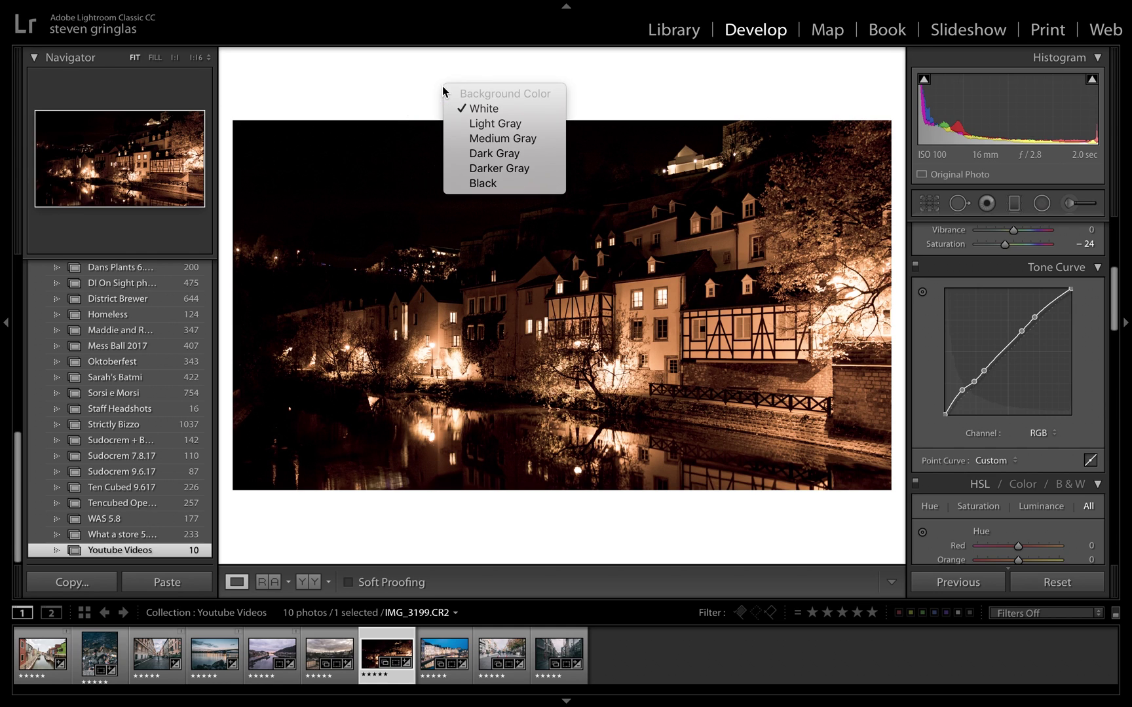
{"action": "left_click", "coordinate": [498, 182]}
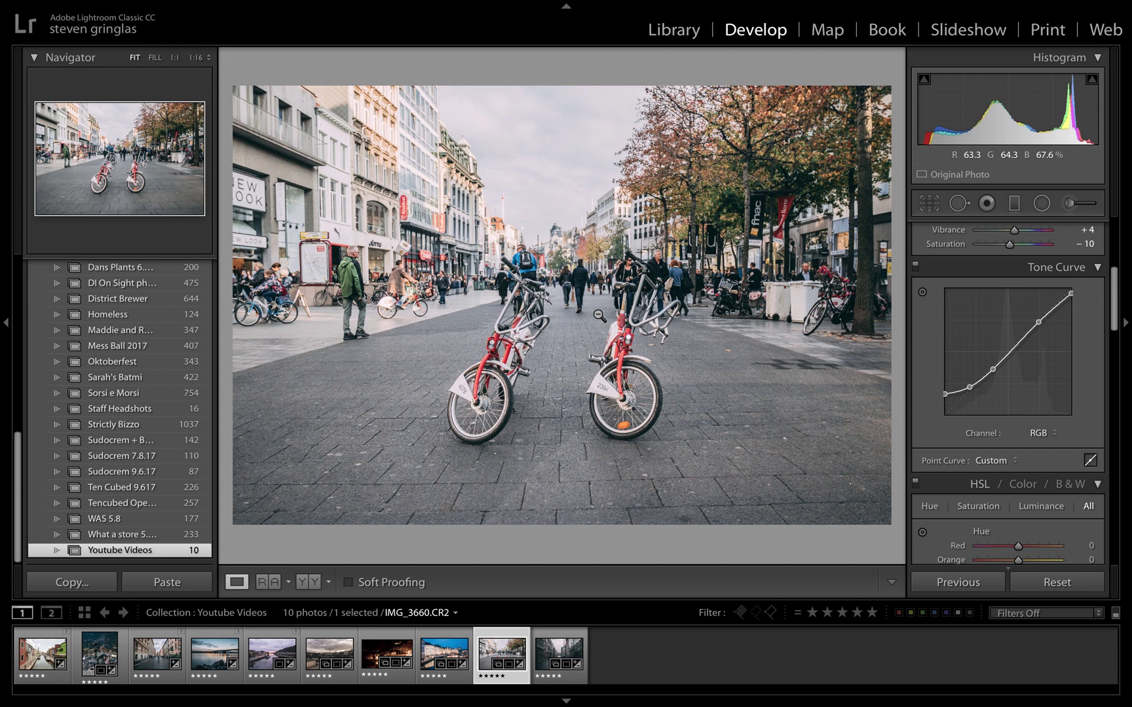
- Preview the street photo IMG_3660.CR2 full screen and cycle Lights Out through dimmed, fully black and back to normal
{"action": "key", "text": "f"}
{"action": "key", "text": "l"}
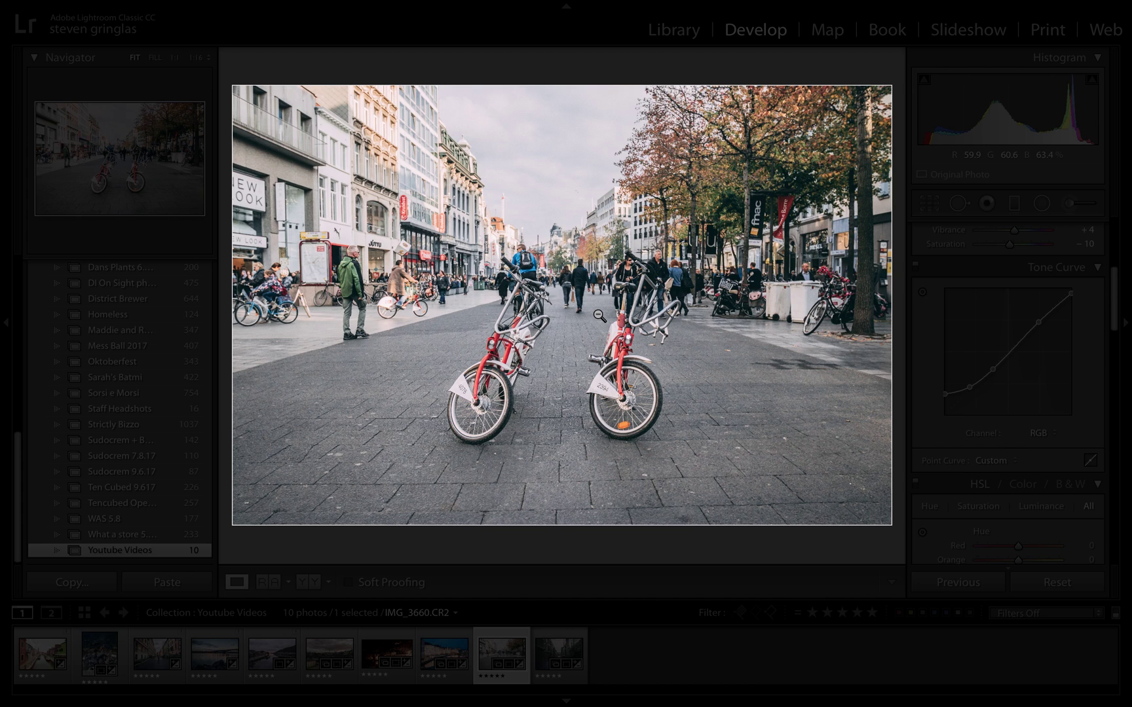
{"action": "key", "text": "l"}
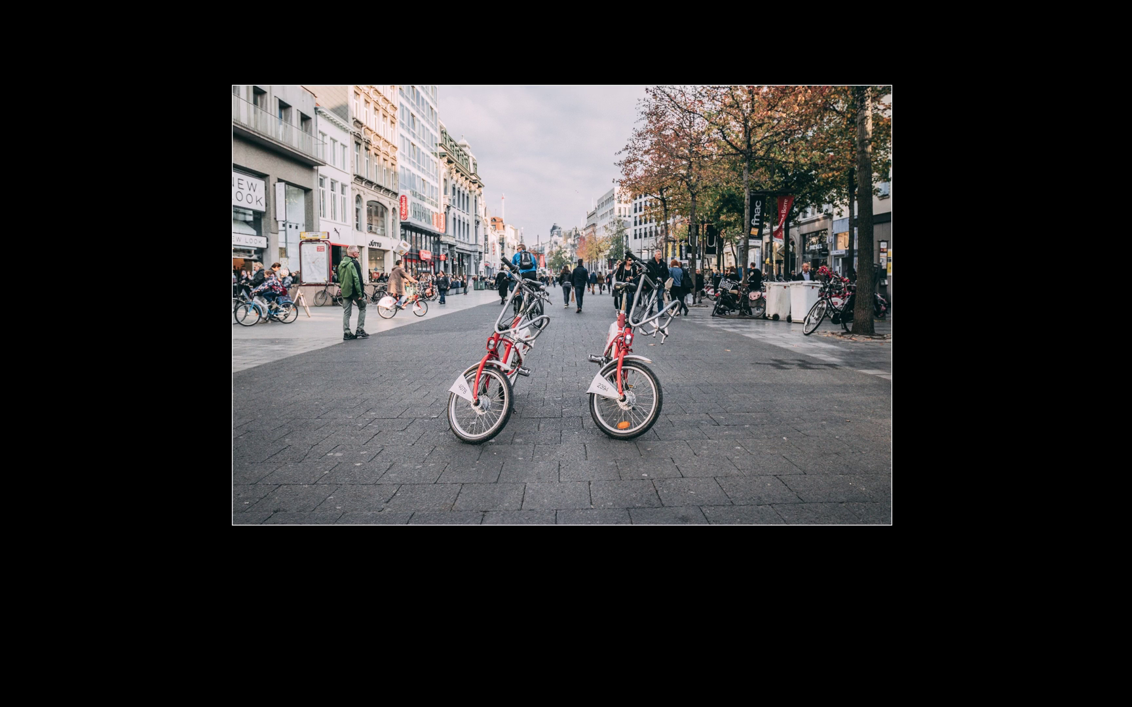
{"action": "key", "text": "l"}
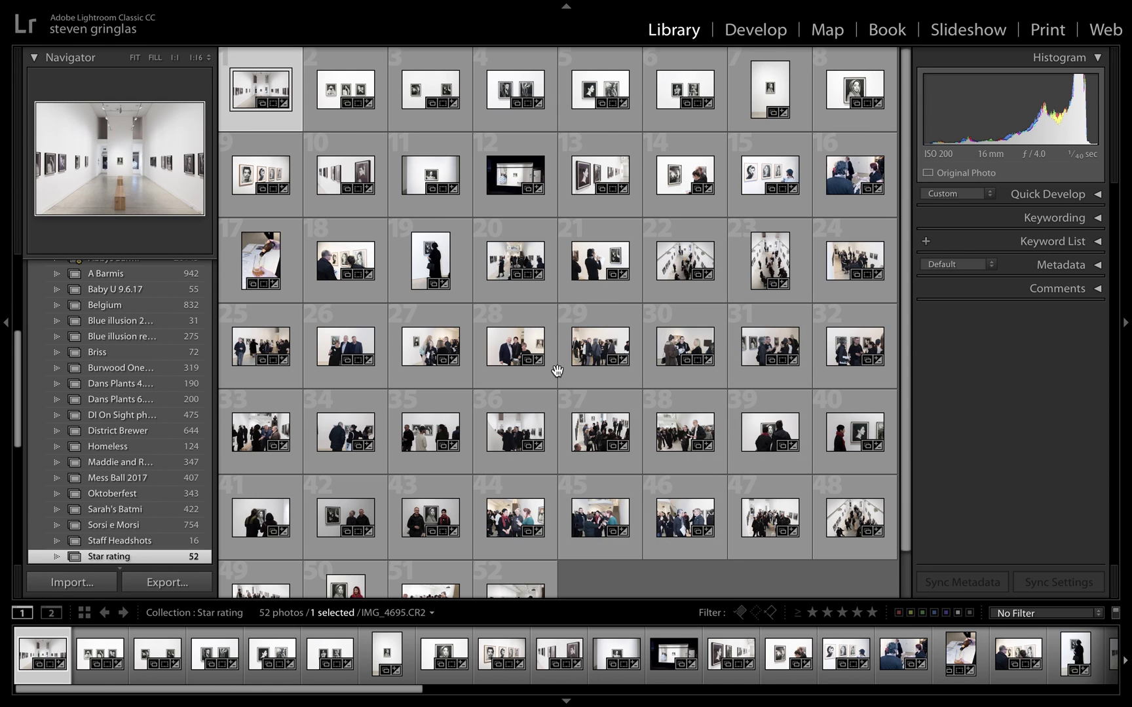
- Look over the Star rating collection's grid and open its first photo, IMG_4695.CR2, in Loupe view
{"action": "scroll", "coordinate": [605, 397], "scroll_direction": "down", "scroll_amount": 1}
{"action": "scroll", "coordinate": [607, 402], "scroll_direction": "up", "scroll_amount": 1}
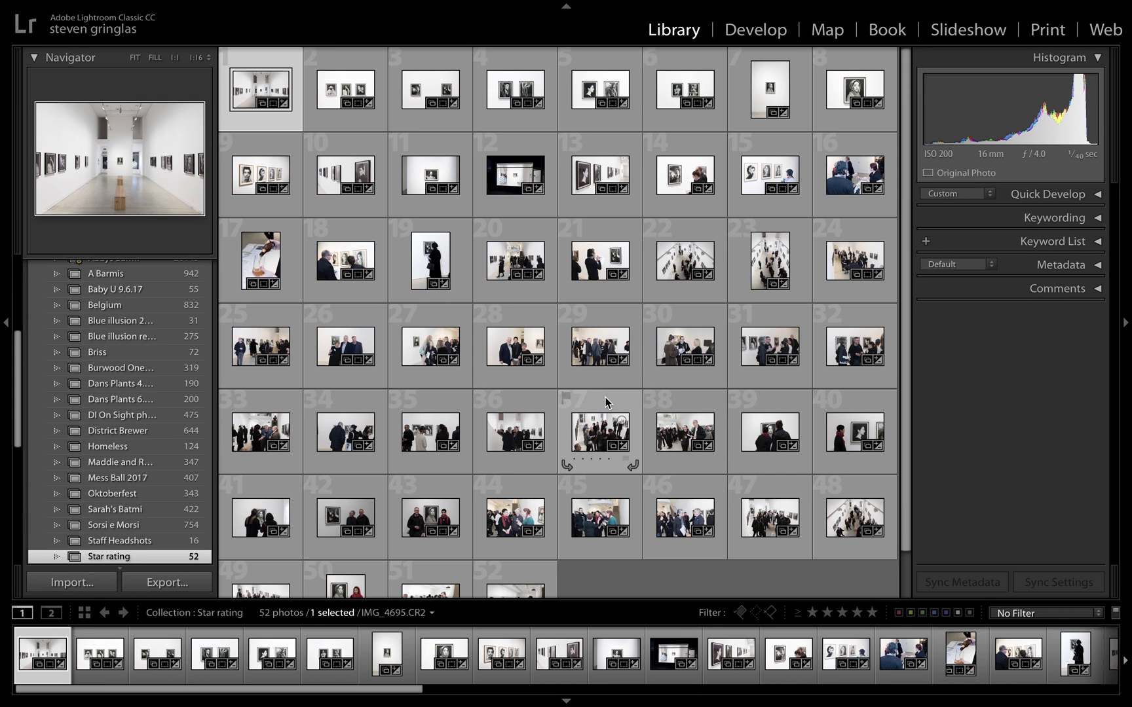
{"action": "scroll", "coordinate": [604, 397], "scroll_direction": "down", "scroll_amount": 1}
{"action": "scroll", "coordinate": [605, 397], "scroll_direction": "up", "scroll_amount": 1}
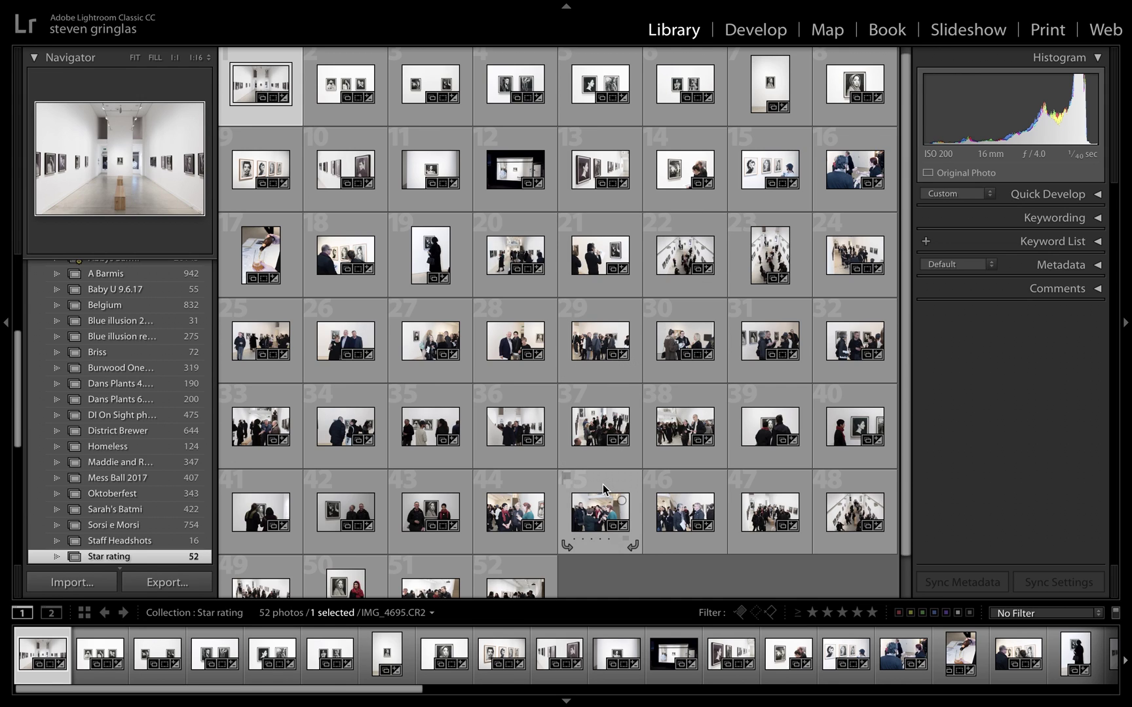
{"action": "key", "text": "e"}
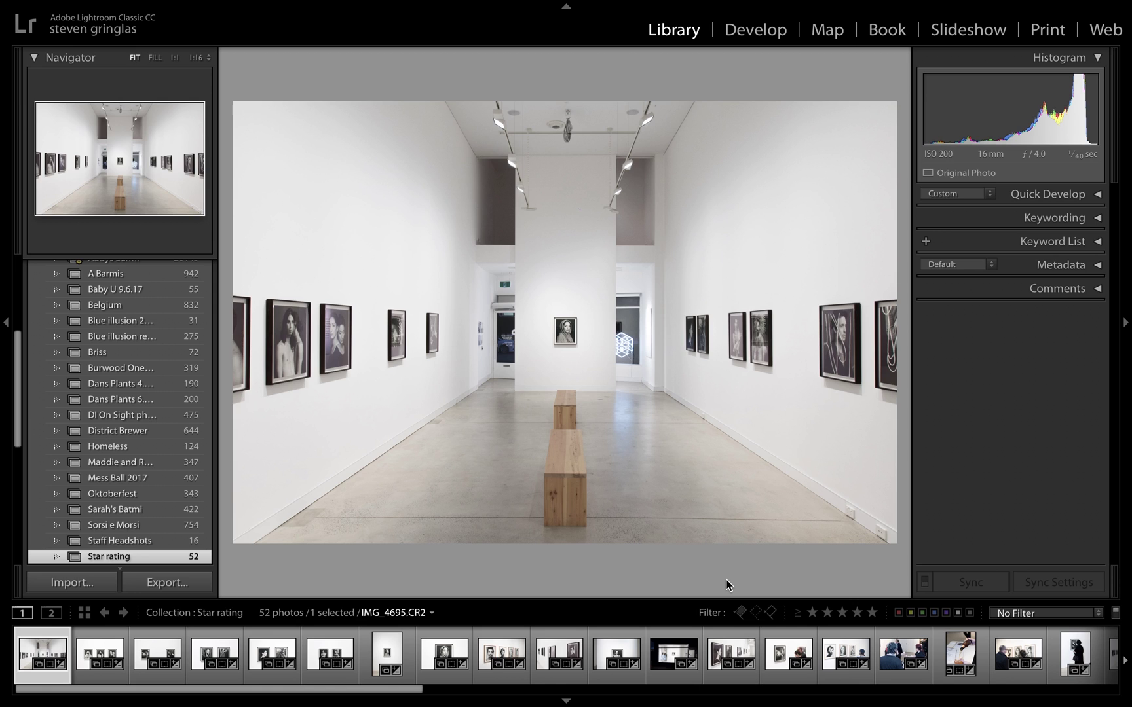
- Rate the first gallery photos from IMG_4695.CR2 through IMG_4702.CR2 one star, skipping IMG_4699.CR2
{"action": "key", "text": "1"}
{"action": "key", "text": "Right"}
{"action": "key", "text": "1"}
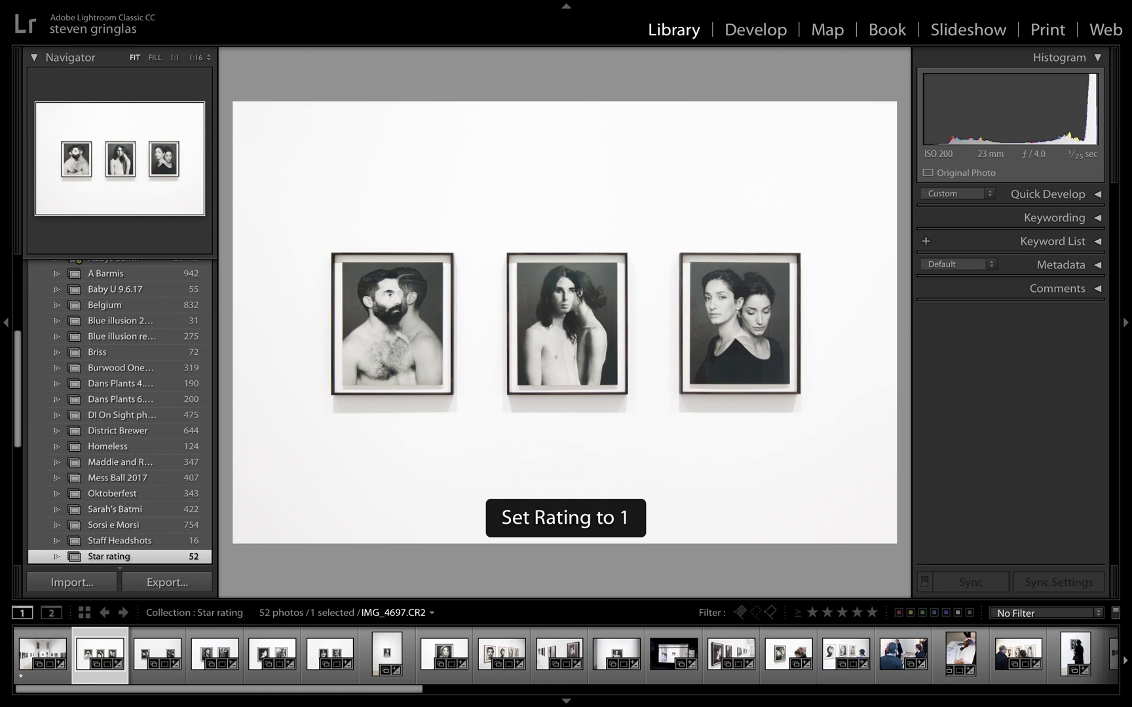
{"action": "key", "text": "Right"}
{"action": "key", "text": "1"}
{"action": "key", "text": "Right"}
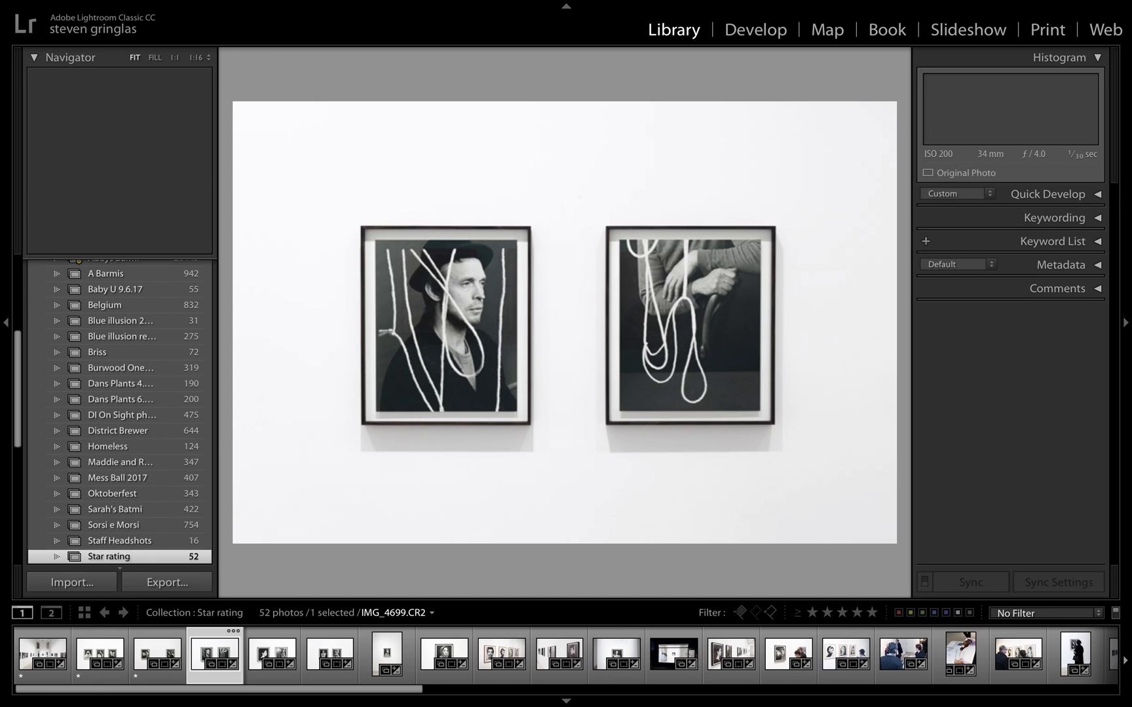
{"action": "key", "text": "Right"}
{"action": "key", "text": "1"}
{"action": "key", "text": "Right"}
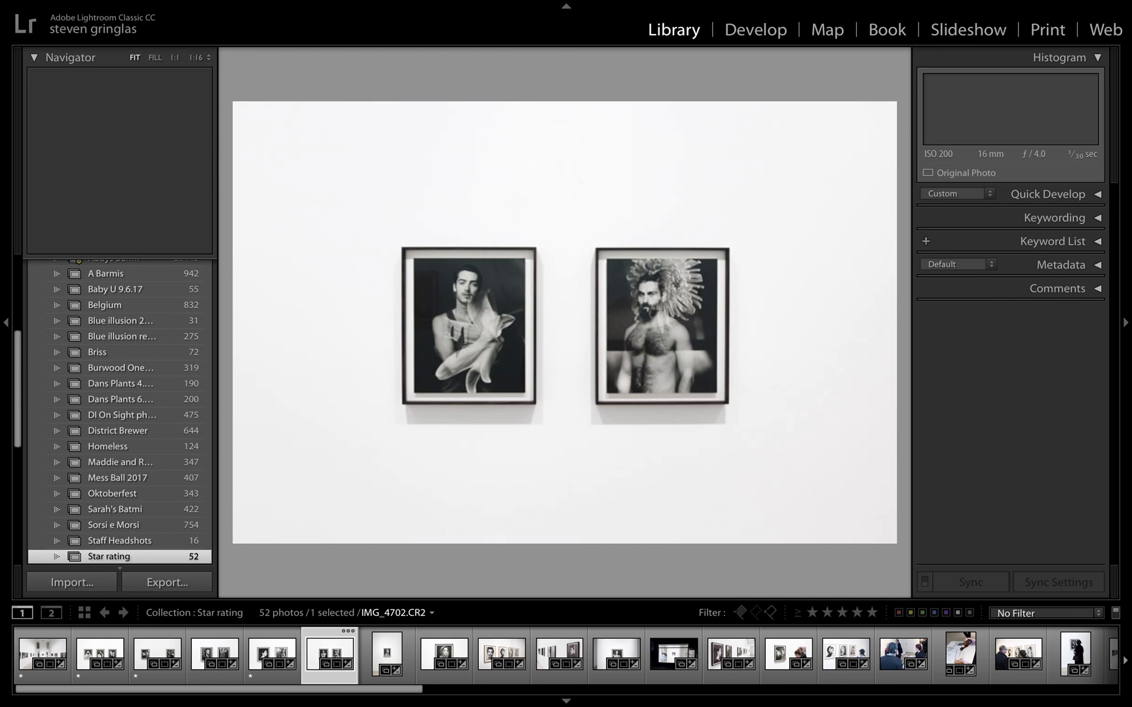
{"action": "key", "text": "Right"}
{"action": "key", "text": "Left"}
{"action": "key", "text": "1"}
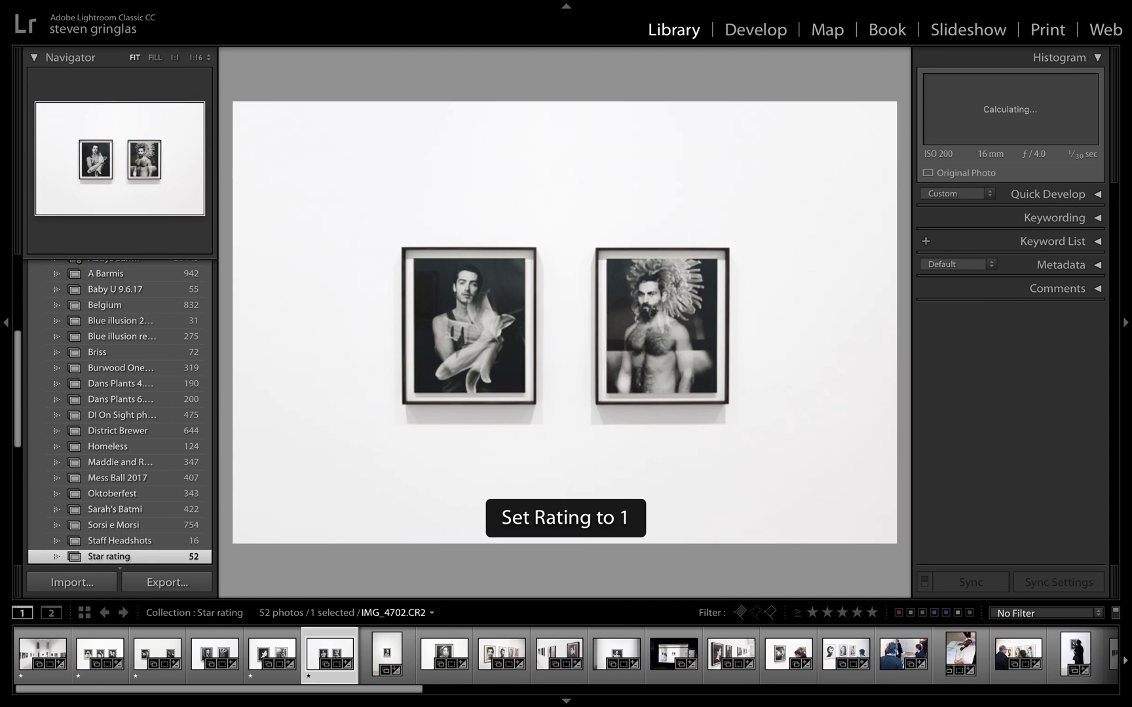
- Skip IMG_4703.CR2 and rate the keepers from IMG_4706.CR2 through the last photo, IMG_4942.CR2, one star
{"action": "key", "text": "Right"}
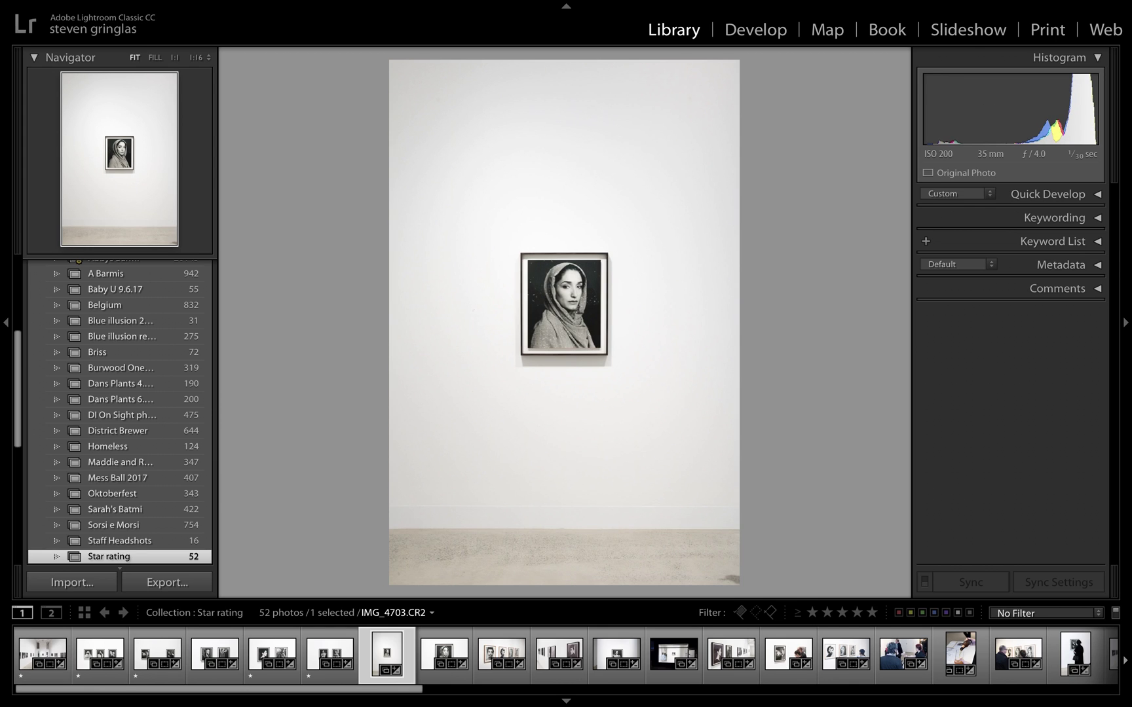
{"action": "key", "text": "Right"}
{"action": "key", "text": "1"}
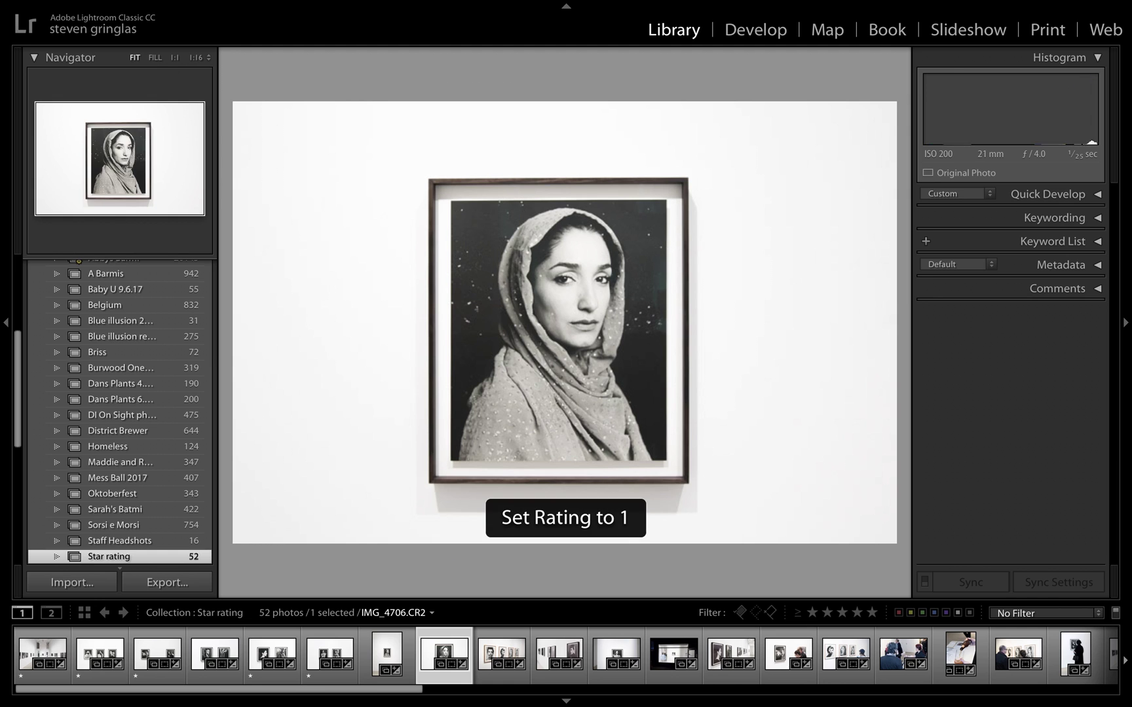
{"action": "key", "text": "1"}
{"action": "key", "text": "1"}
{"action": "key", "text": "1"}
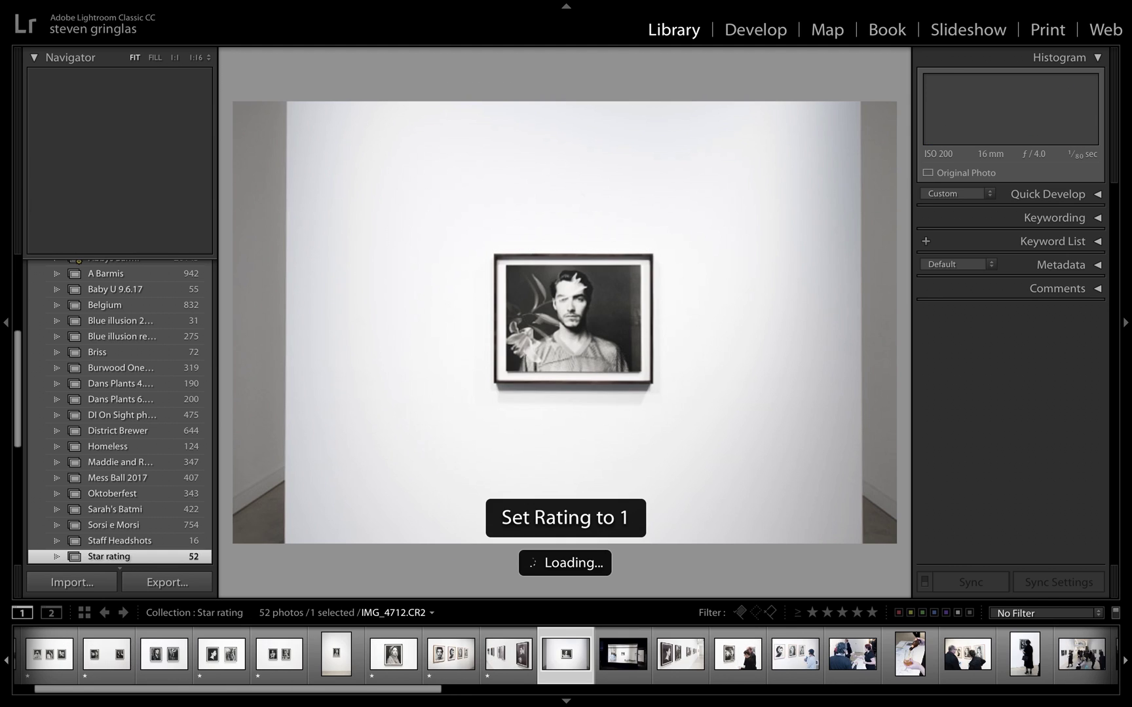
{"action": "key", "text": "1"}
{"action": "key", "text": "1"}
{"action": "key", "text": "1"}
{"action": "key", "text": "1"}
{"action": "key", "text": "1"}
{"action": "key", "text": "1"}
{"action": "key", "text": "1"}
{"action": "key", "text": "1"}
{"action": "key", "text": "1"}
{"action": "key", "text": "1"}
{"action": "key", "text": "1"}
{"action": "key", "text": "1"}
{"action": "key", "text": "1"}
{"action": "key", "text": "1"}
{"action": "key", "text": "1"}
{"action": "key", "text": "1"}
{"action": "key", "text": "1"}
{"action": "key", "text": "1"}
{"action": "key", "text": "1"}
{"action": "key", "text": "1"}
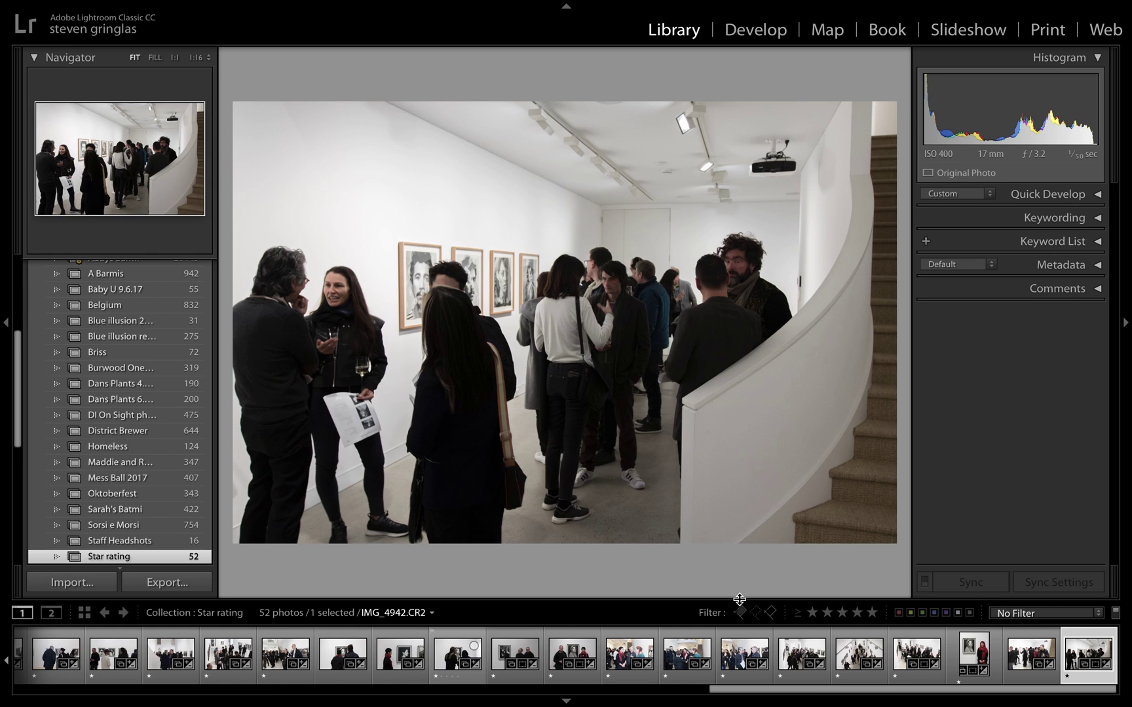
- Filter the collection to photos with a rating greater than or equal to one star
{"action": "left_click", "coordinate": [812, 613]}
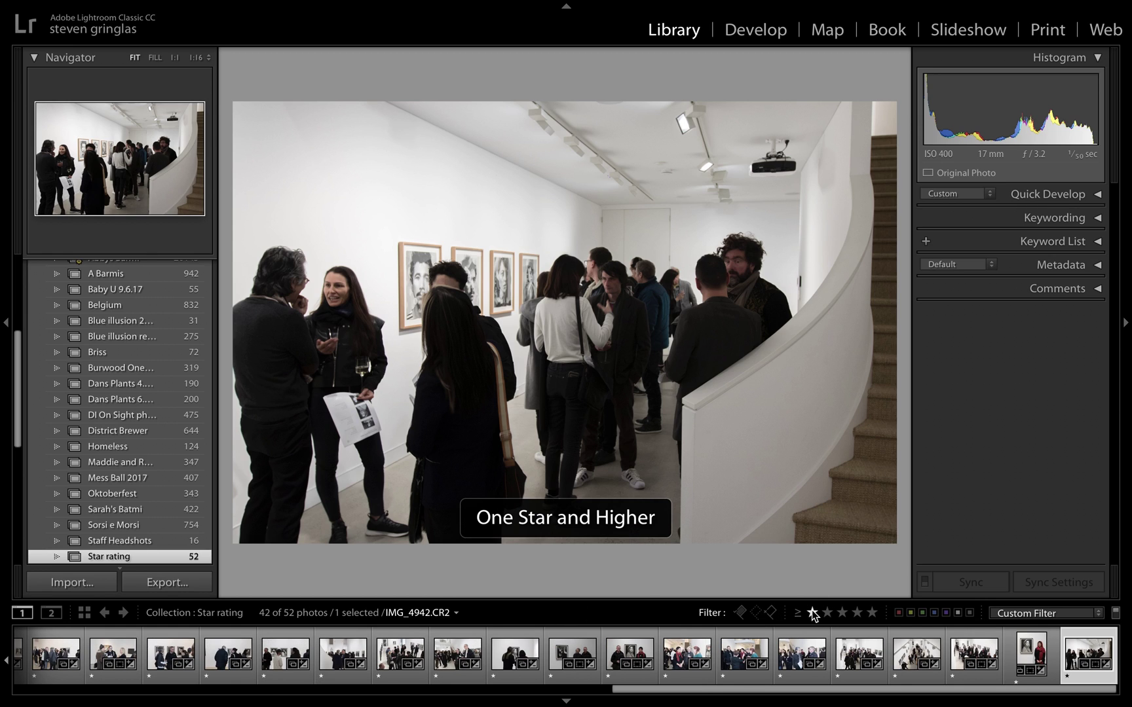
{"action": "left_click", "coordinate": [797, 613]}
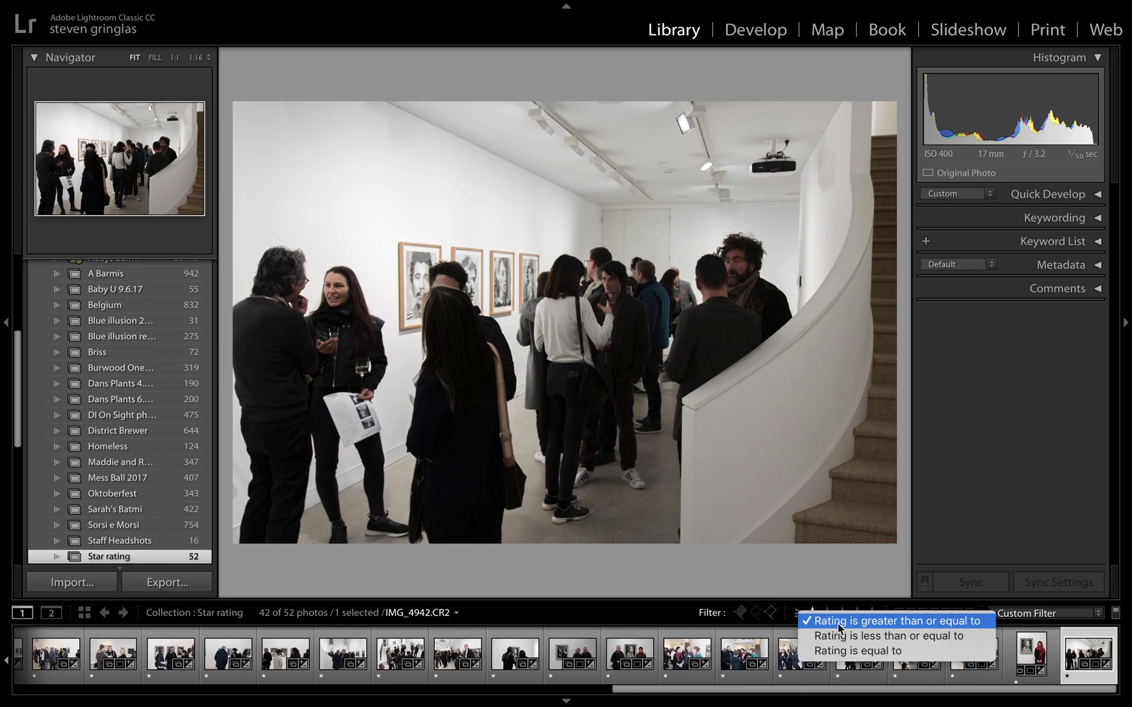
{"action": "left_click", "coordinate": [946, 625]}
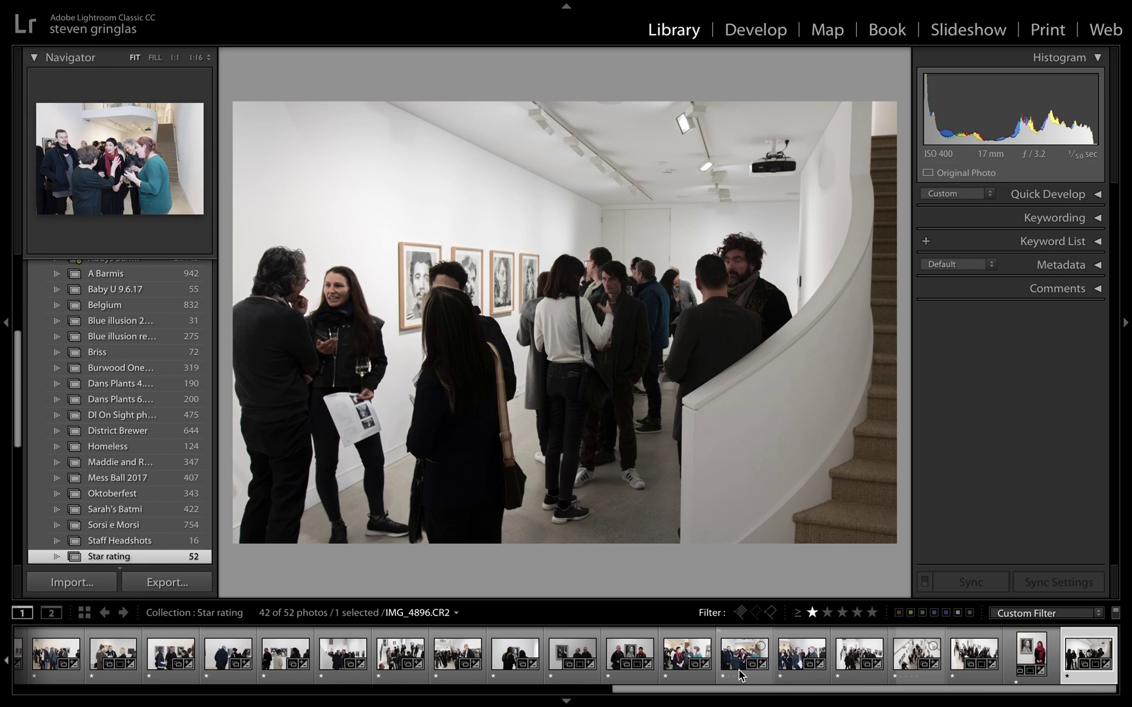
- Go through the one-star photos from IMG_4695.CR2 to IMG_4942.CR2 and rate the stronger ones two stars, skipping weaker ones such as IMG_4701.CR2
{"action": "scroll", "coordinate": [740, 655], "scroll_direction": "up", "scroll_amount": 10}
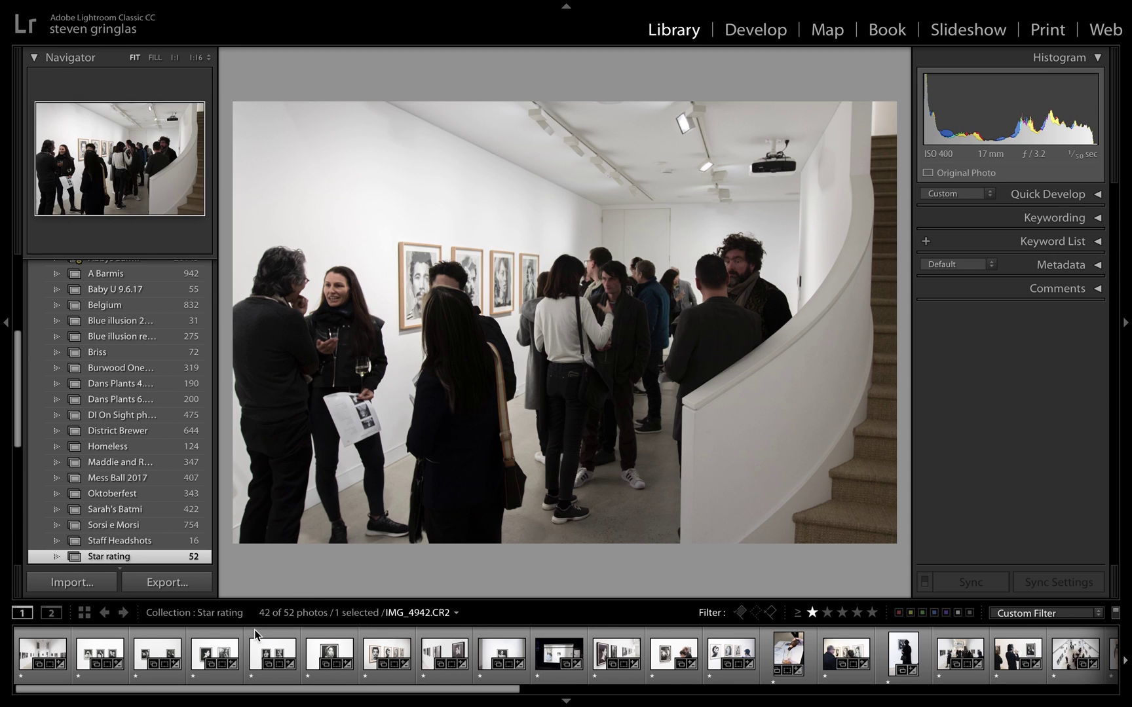
{"action": "left_click", "coordinate": [30, 681]}
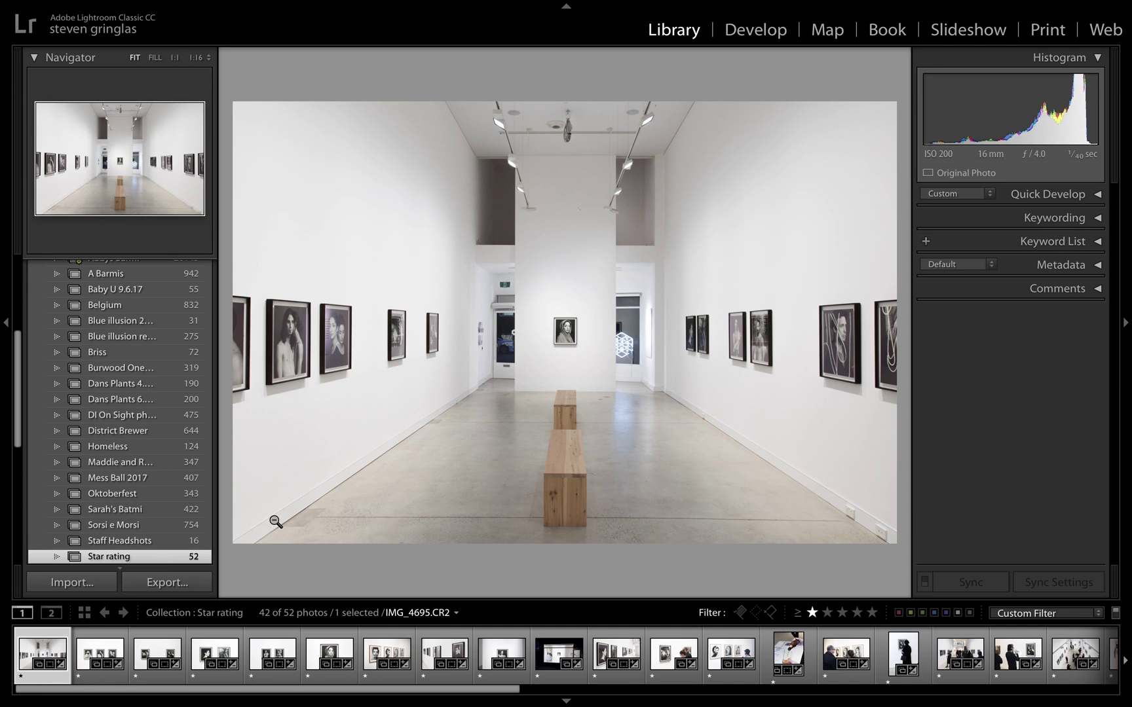
{"action": "key", "text": "2"}
{"action": "key", "text": "2"}
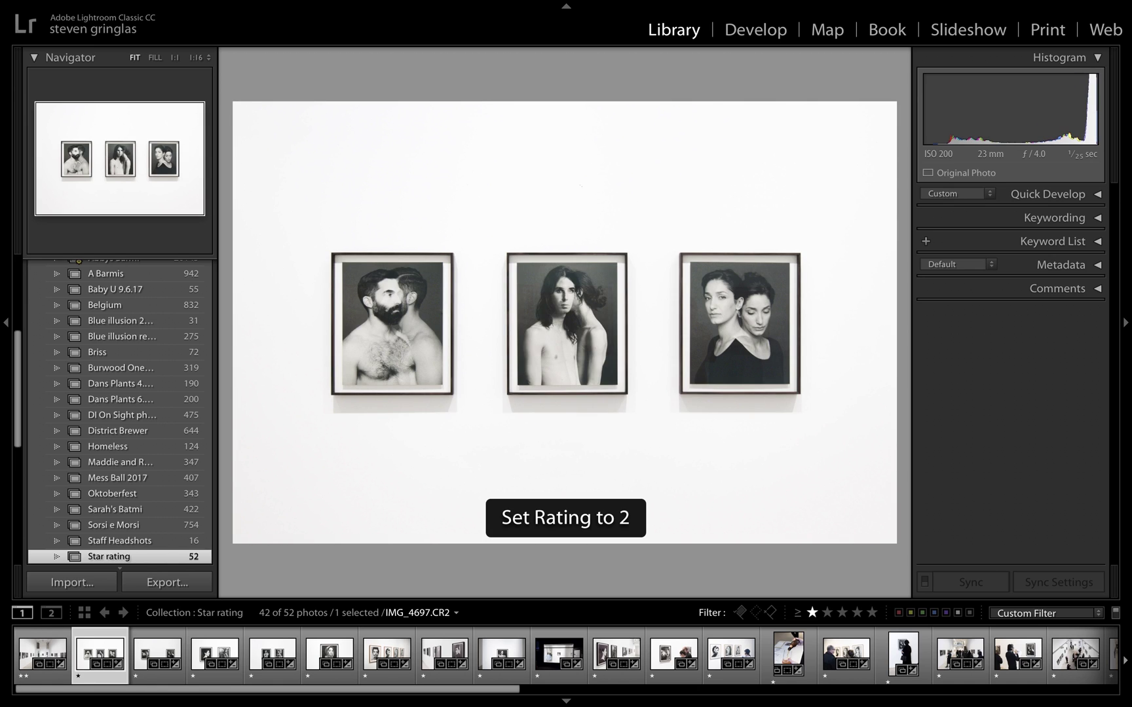
{"action": "key", "text": "2"}
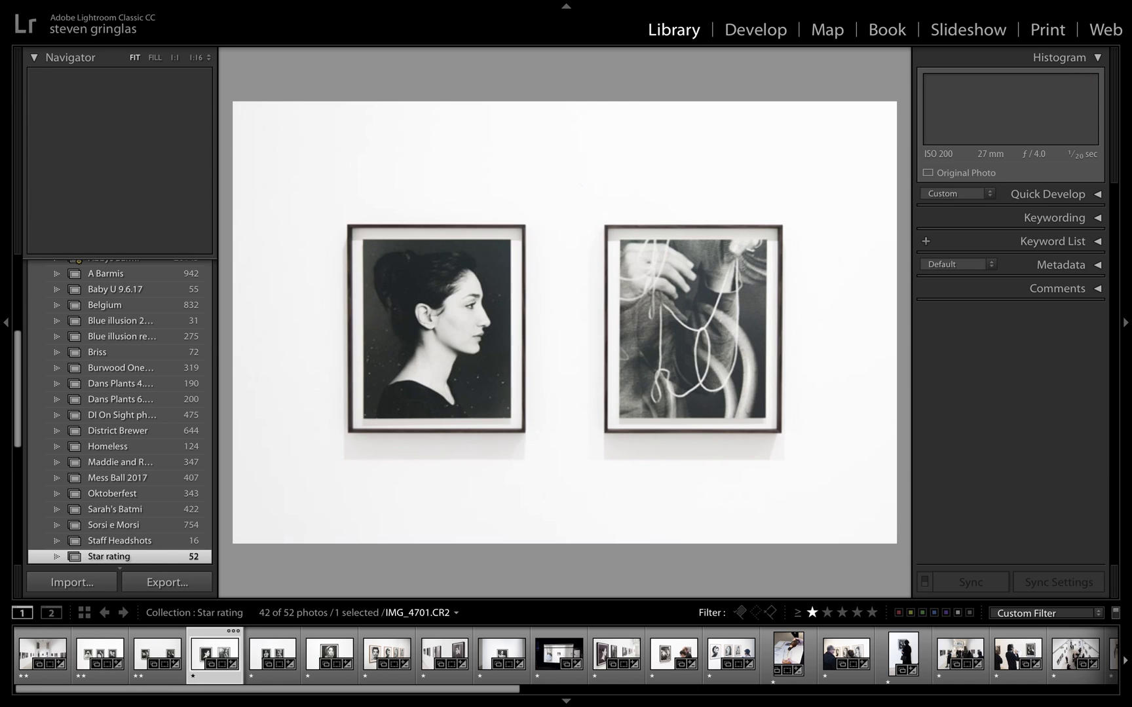
{"action": "key", "text": "Right"}
{"action": "key", "text": "2"}
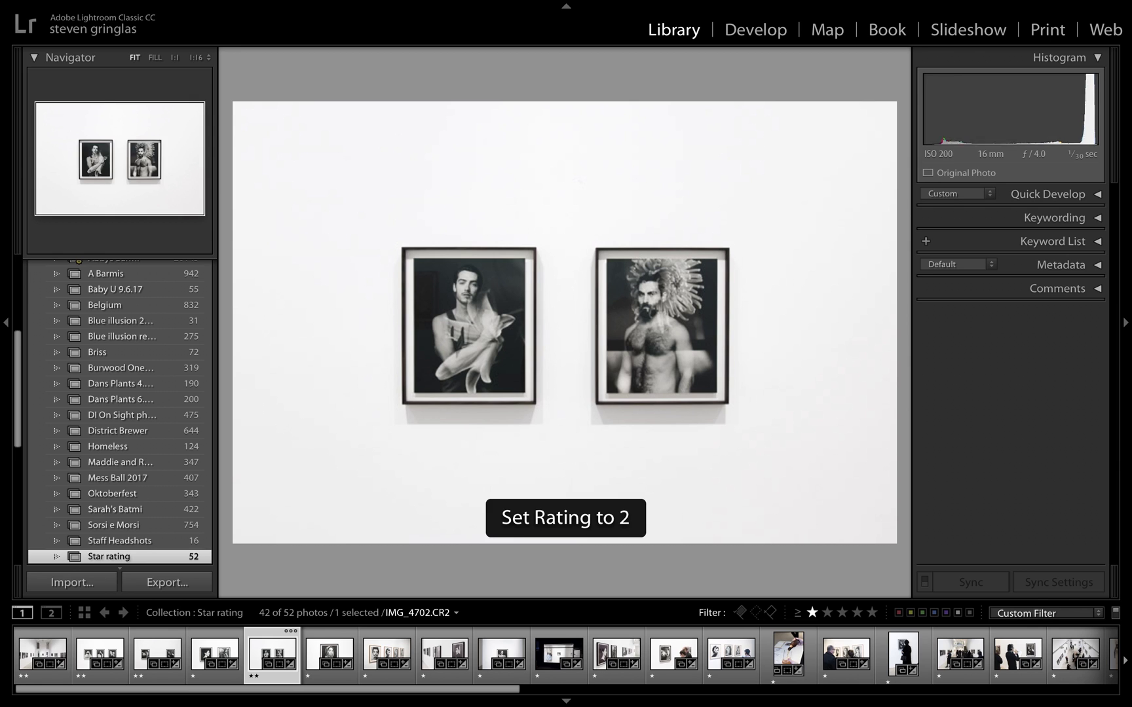
{"action": "key", "text": "Right"}
{"action": "key", "text": "2"}
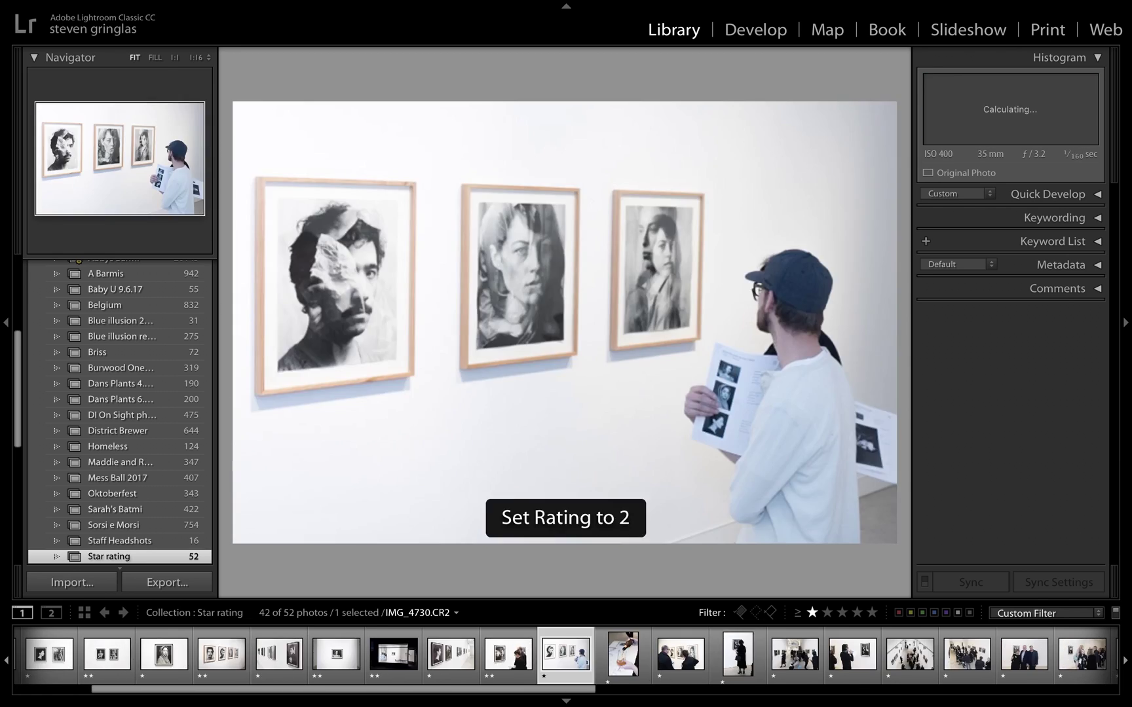
{"action": "key", "text": "2"}
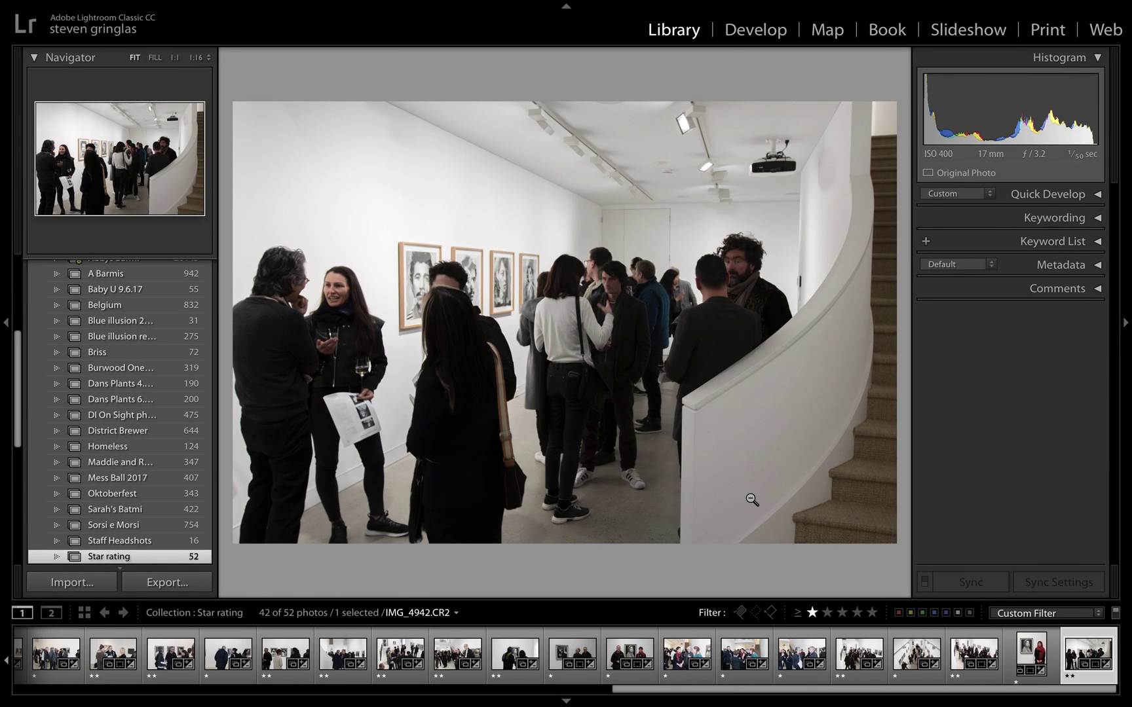
- Filter to two stars and higher, and rate the best remaining photos three stars, starting from IMG_4695.CR2
{"action": "left_click", "coordinate": [826, 613]}
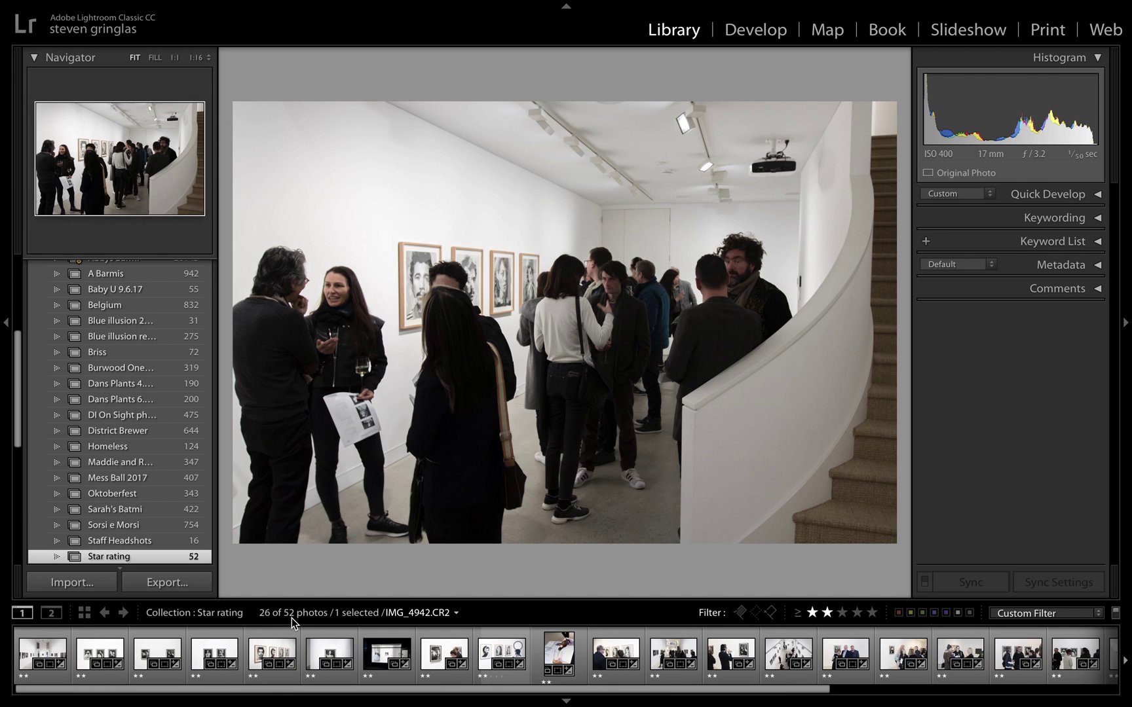
{"action": "left_click", "coordinate": [27, 662]}
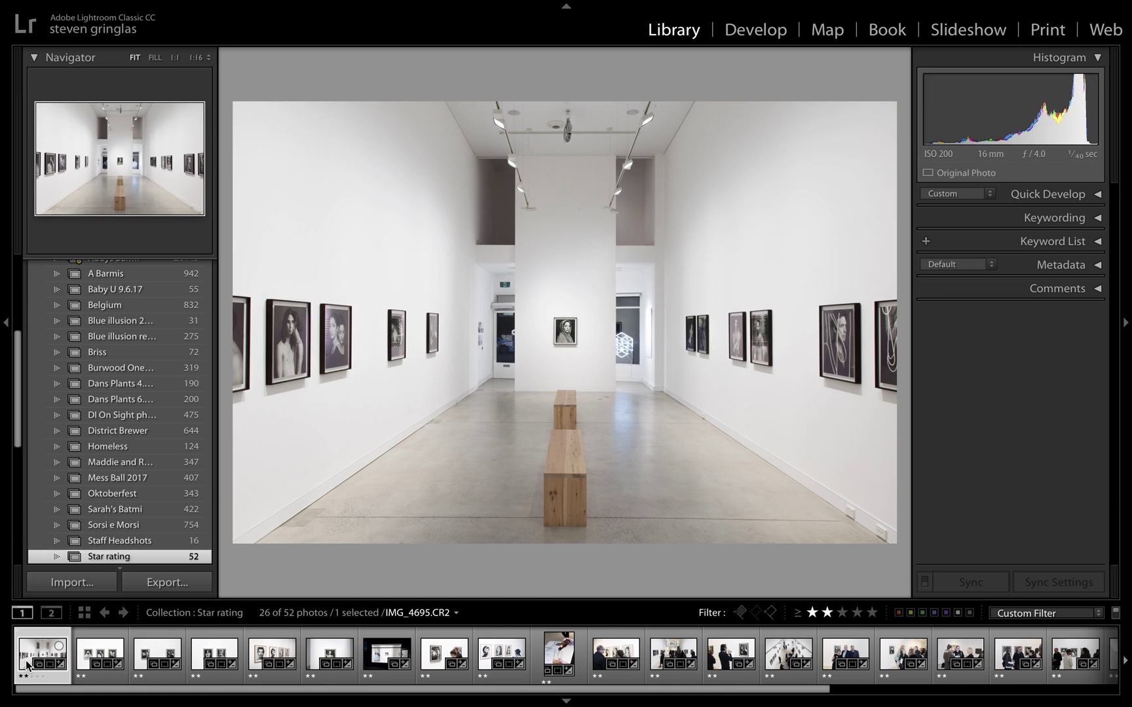
{"action": "key", "text": "3"}
{"action": "key", "text": "3"}
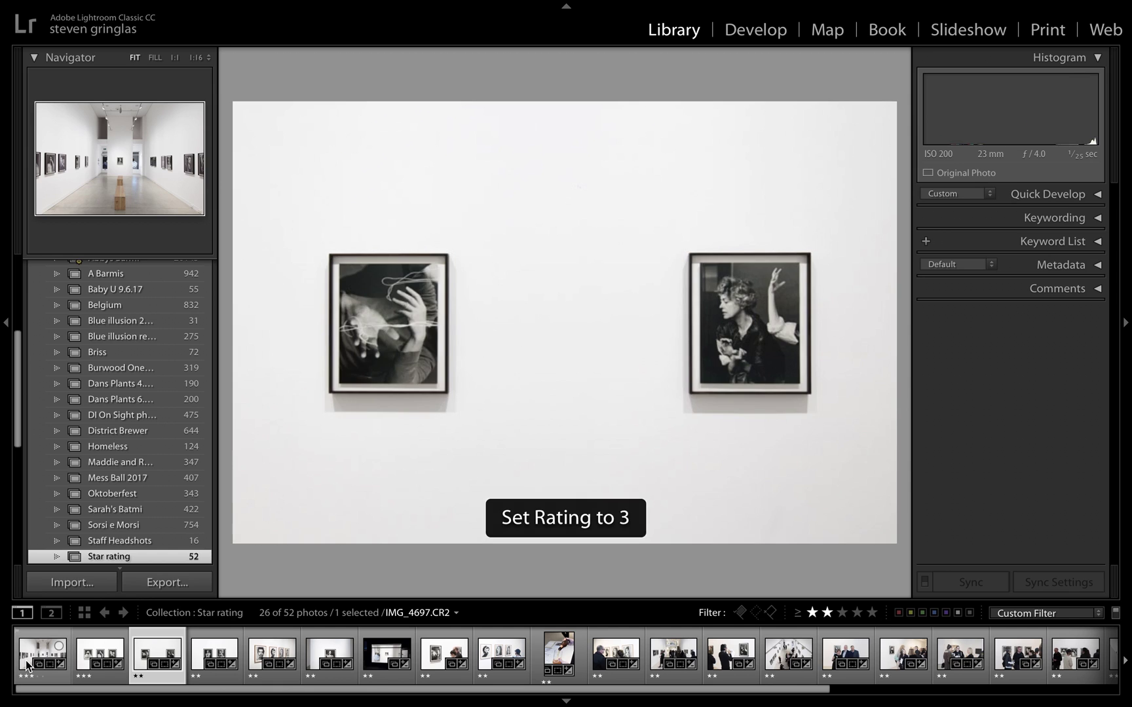
{"action": "key", "text": "Right"}
{"action": "key", "text": "3"}
{"action": "key", "text": "3"}
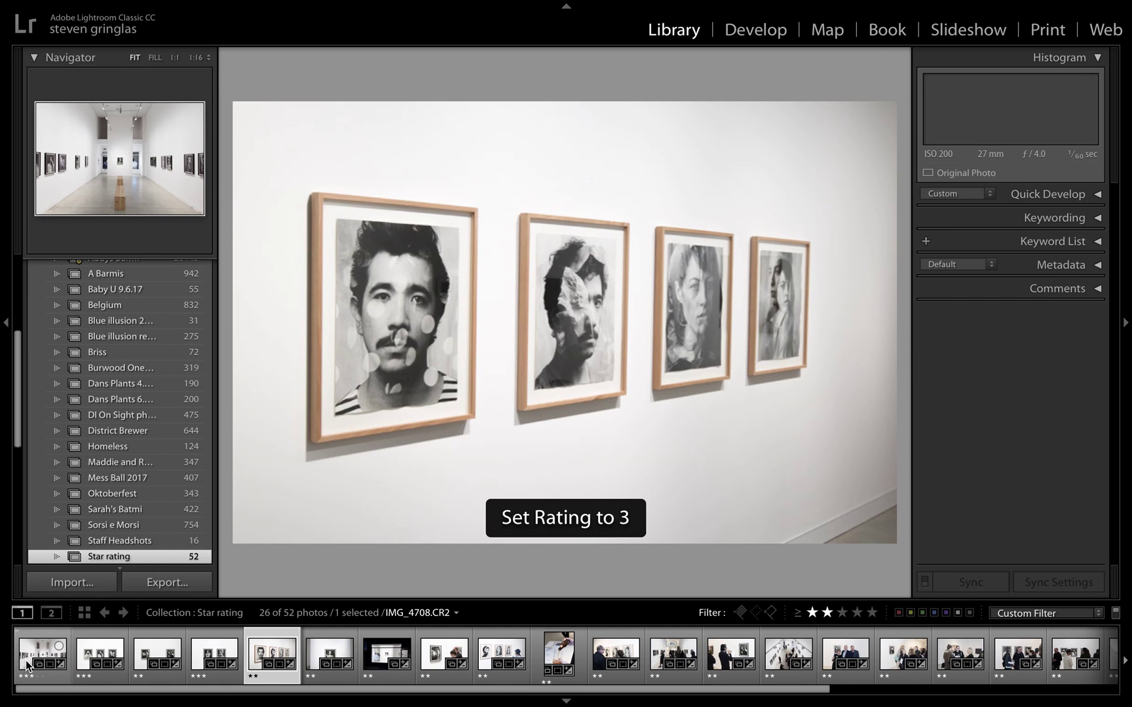
{"action": "key", "text": "3"}
{"action": "key", "text": "3"}
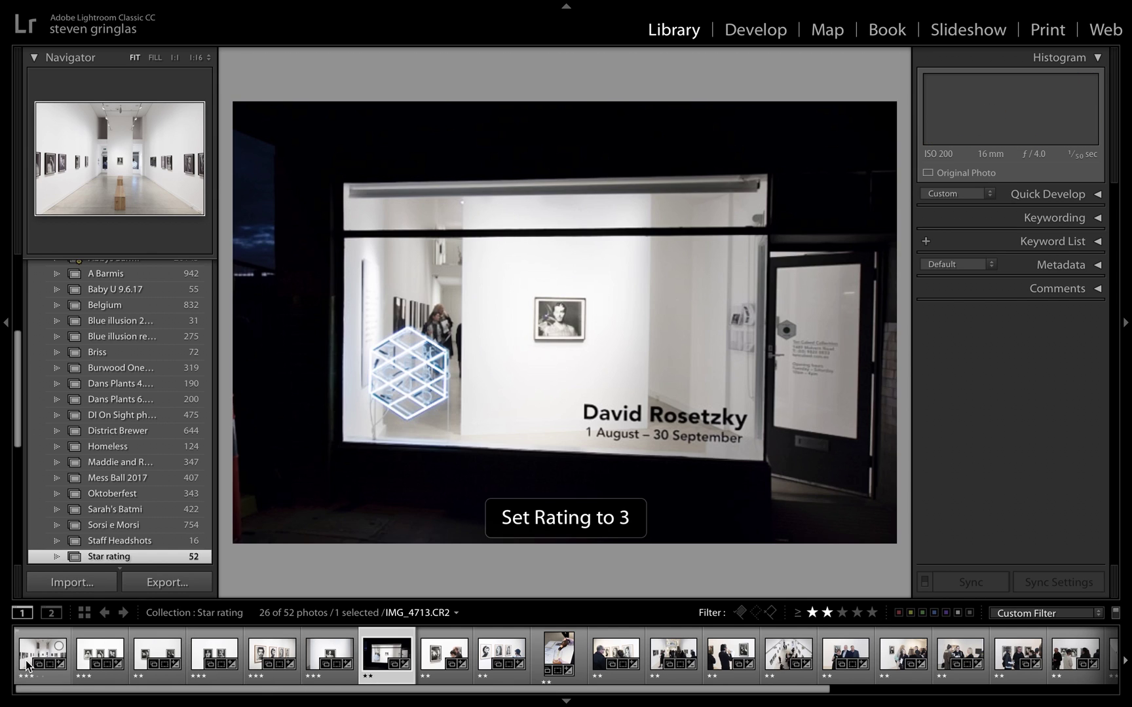
{"action": "key", "text": "3"}
{"action": "key", "text": "3"}
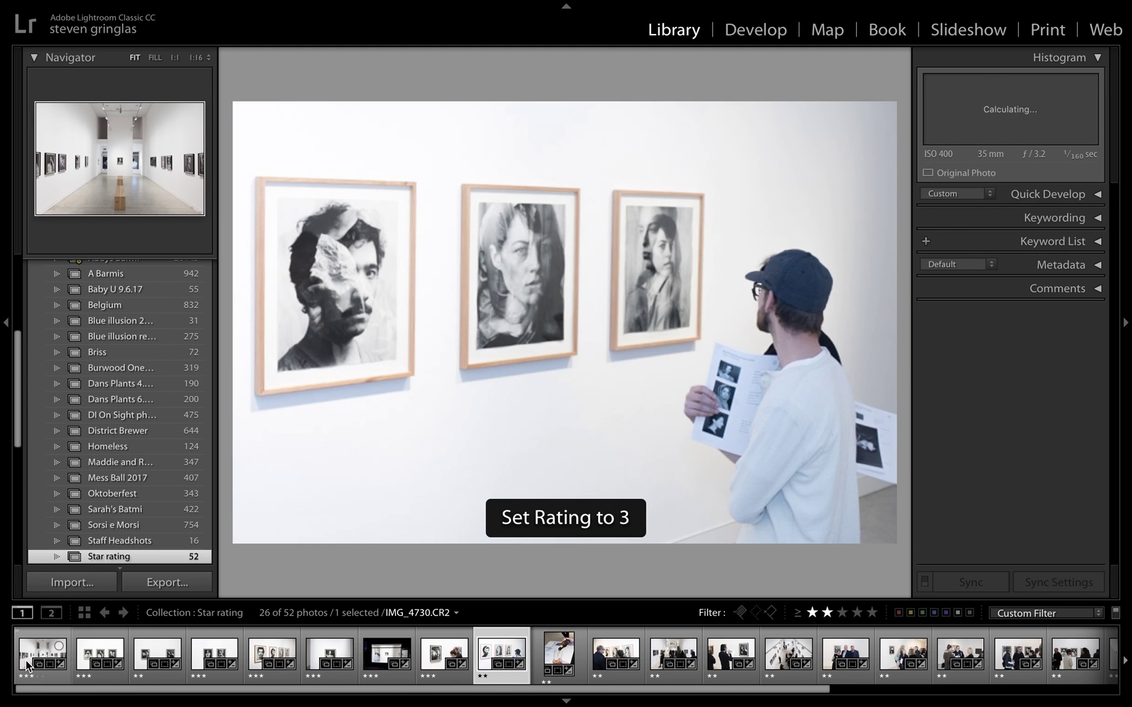
{"action": "key", "text": "3"}
{"action": "key", "text": "Right"}
{"action": "key", "text": "3"}
{"action": "key", "text": "Right"}
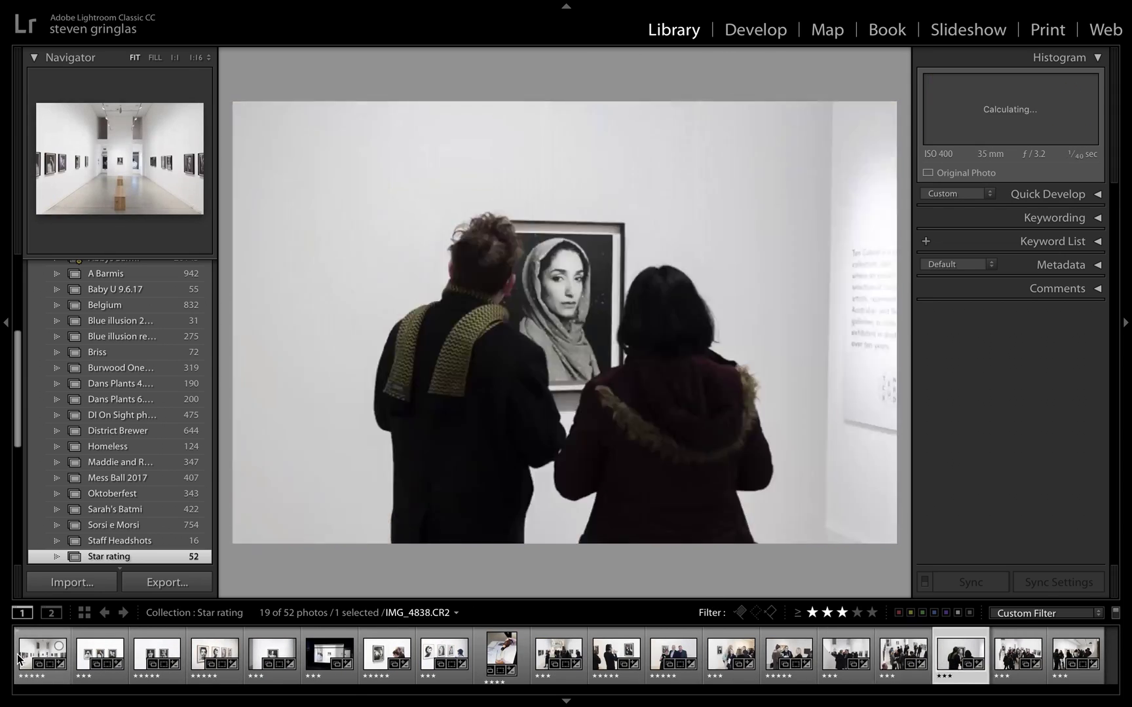
- Rate IMG_4838.CR2 five stars and filter the collection to five-star photos only
{"action": "key", "text": "5"}
{"action": "left_click", "coordinate": [873, 613]}
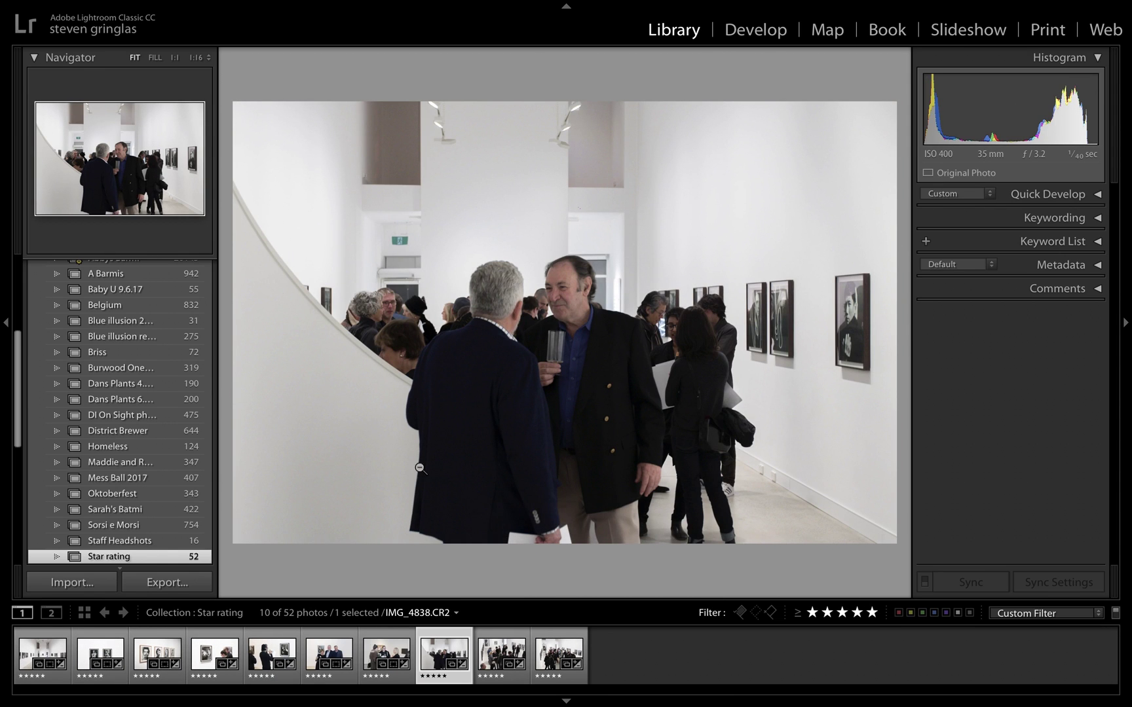
- Review the five-star selection photo by photo, from IMG_4695.CR2 through to the last photo
{"action": "left_click", "coordinate": [28, 653]}
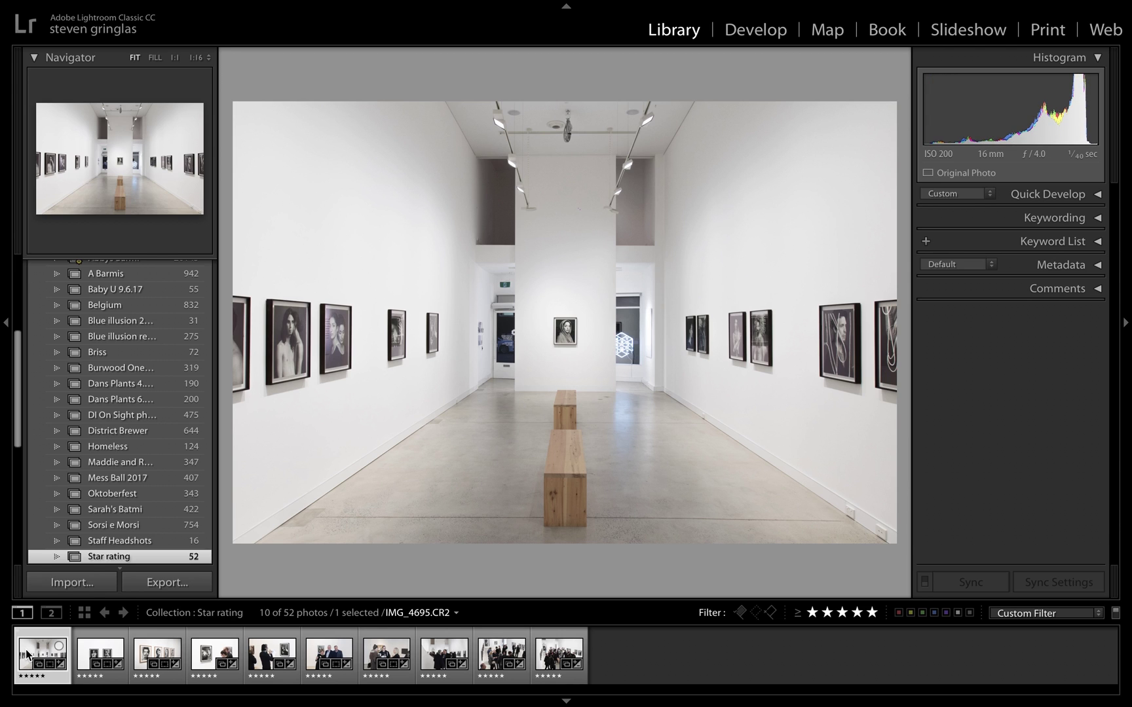
{"action": "key", "text": "Right"}
{"action": "key", "text": "Right"}
{"action": "key", "text": "Right"}
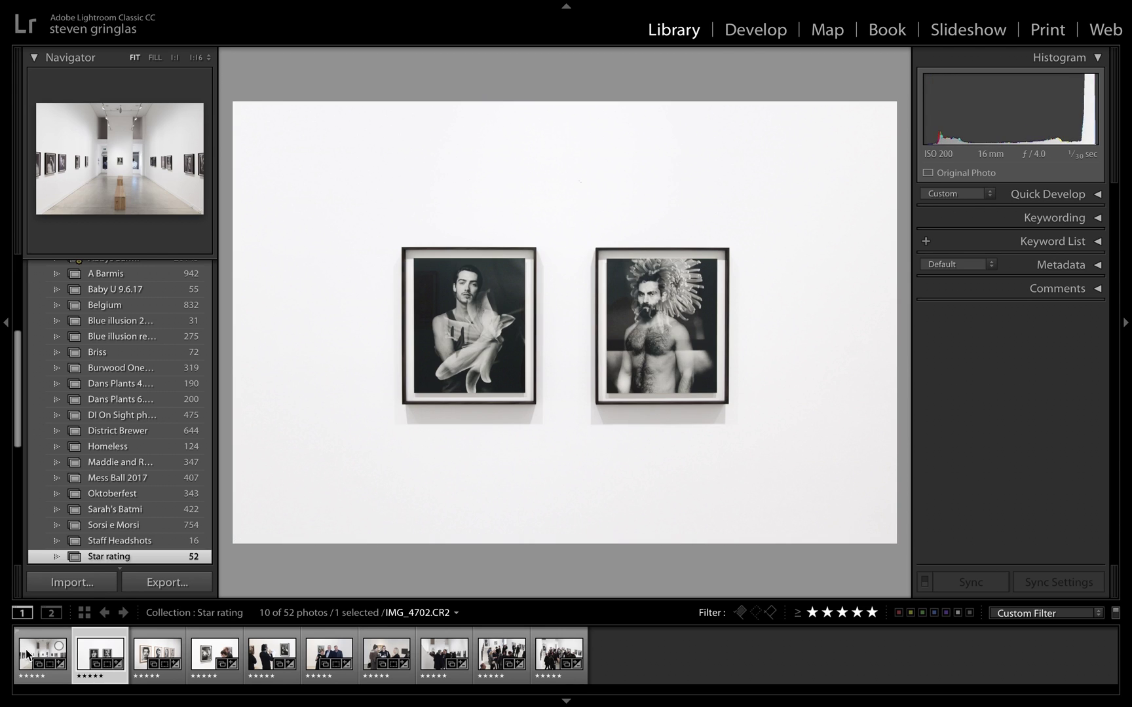
{"action": "key", "text": "Right"}
{"action": "key", "text": "Right"}
{"action": "key", "text": "Right"}
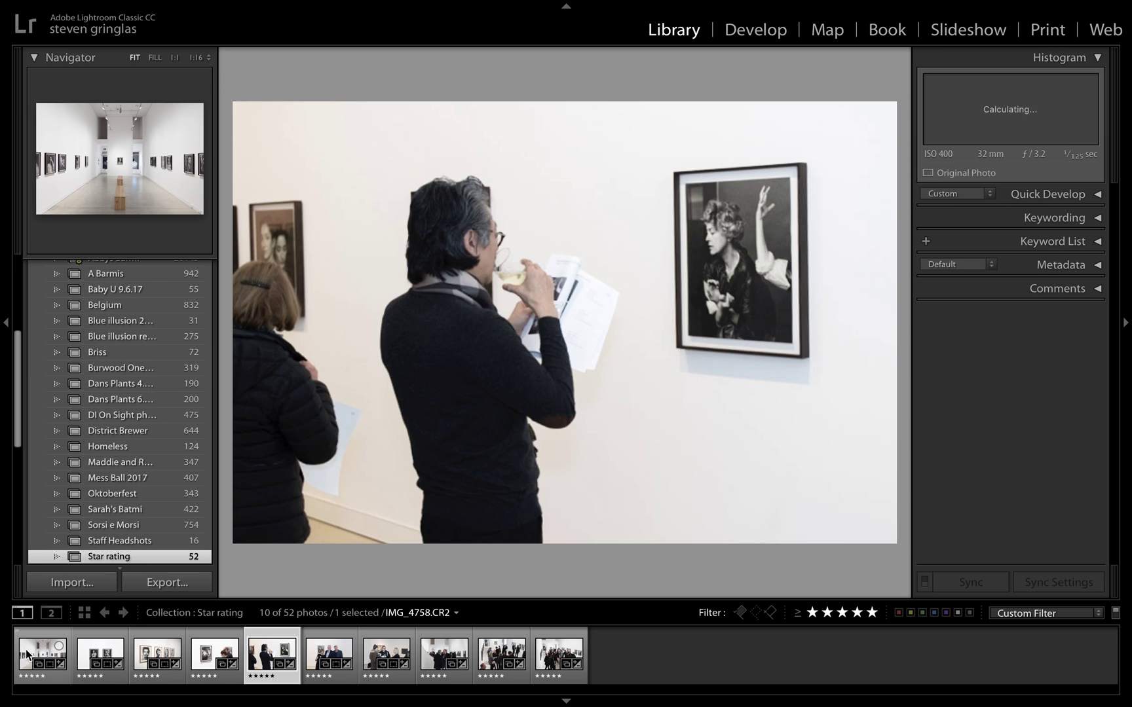
{"action": "key", "text": "Right"}
{"action": "key", "text": "Right"}
{"action": "key", "text": "Right"}
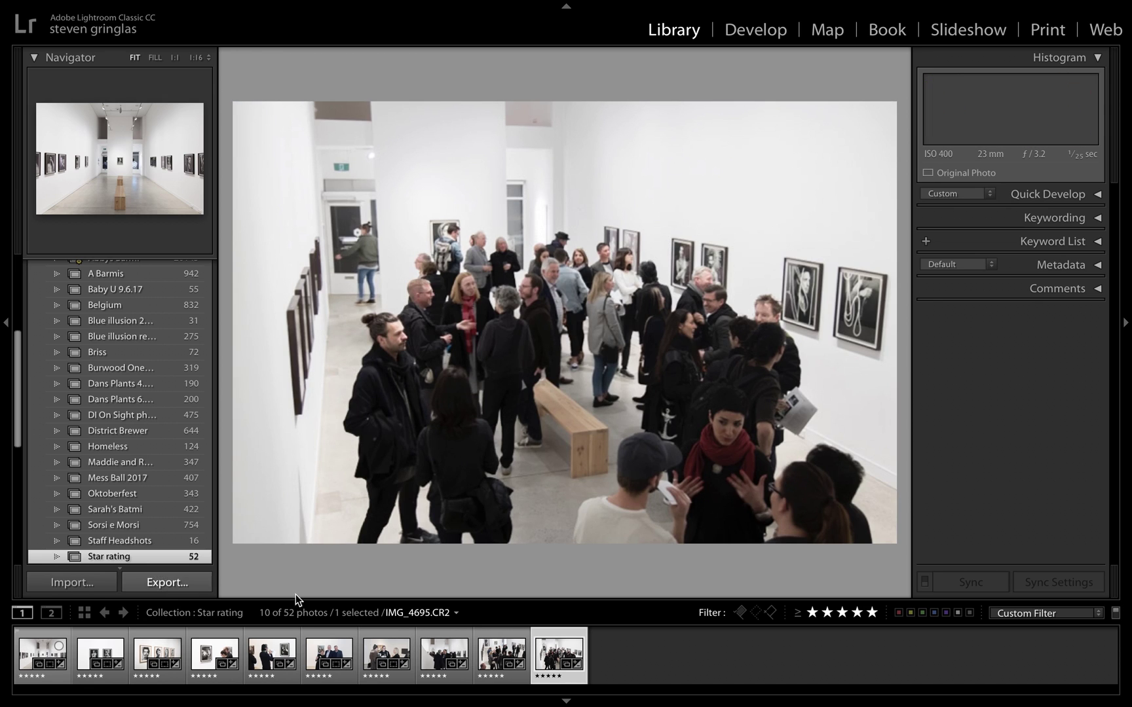
- Return to the first photo, IMG_4695.CR2, and remove the five-star filter from the Star rating collection
{"action": "left_click", "coordinate": [25, 677]}
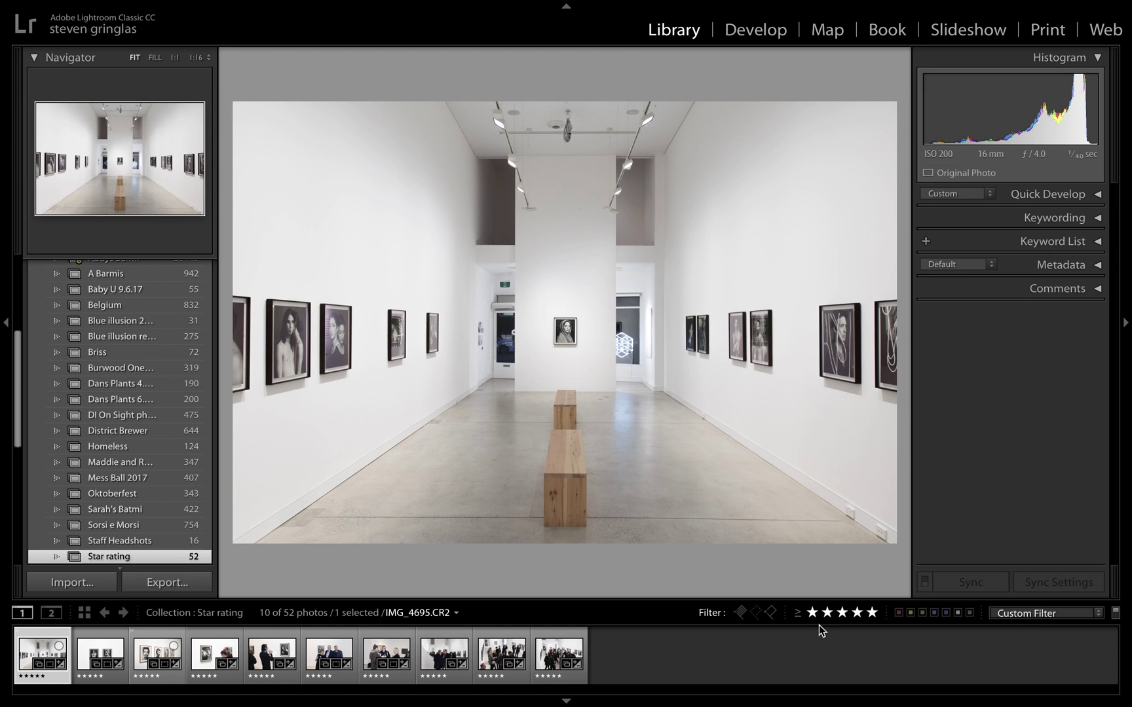
{"action": "left_click", "coordinate": [871, 612]}
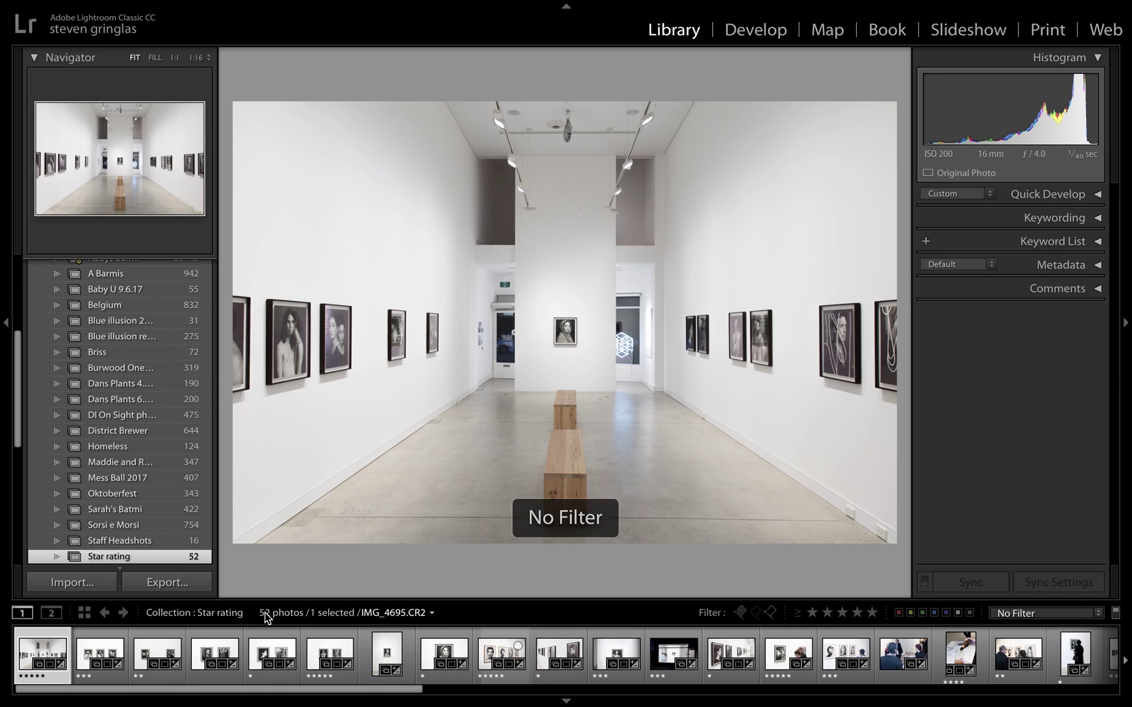